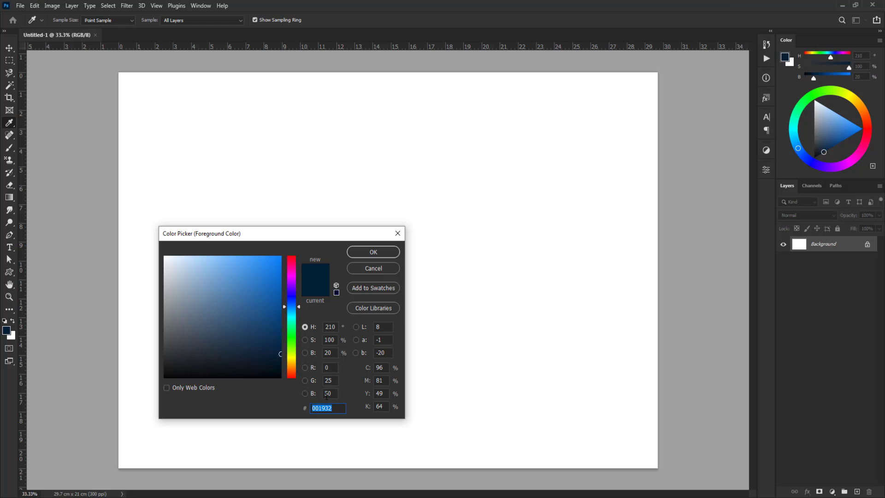
Set the foreground colour to #001932 and fill the Background layer with it
click(377, 253)
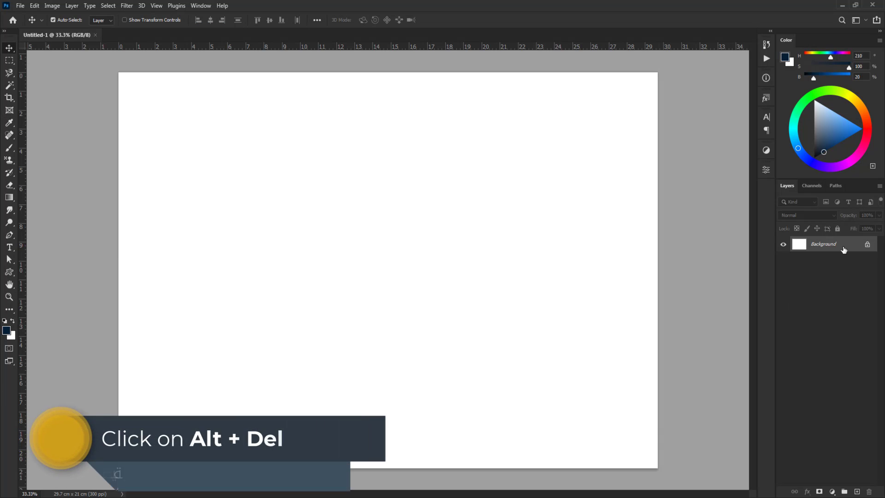
key(alt+Delete)
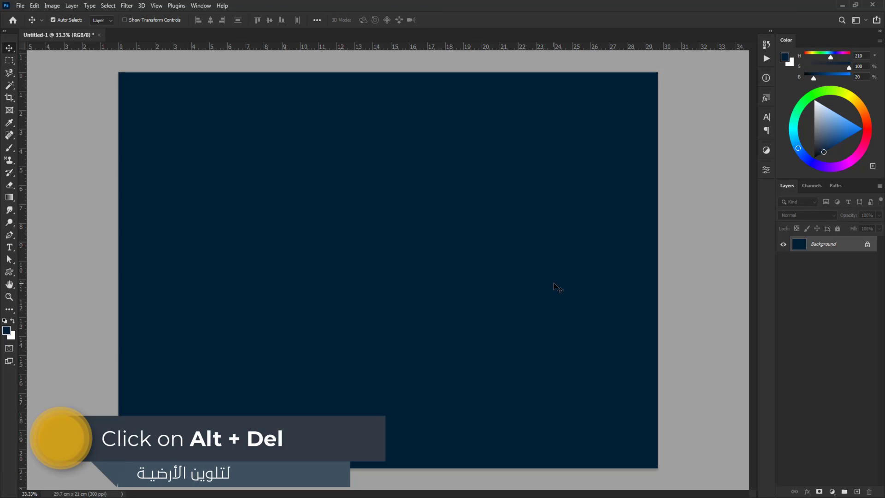
Swap the foreground colour to white and draw a vertical rectangle about 0.92 by 4.83 cm in the right half of the canvas
click(12, 320)
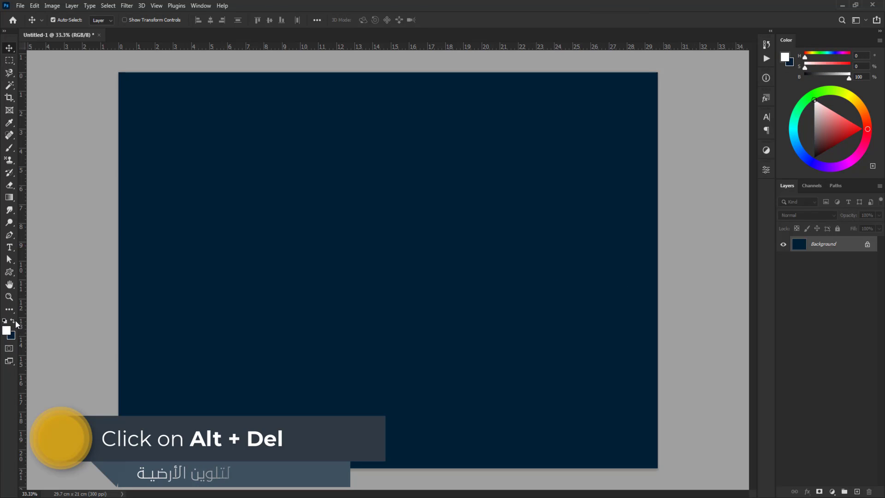
right_click(10, 273)
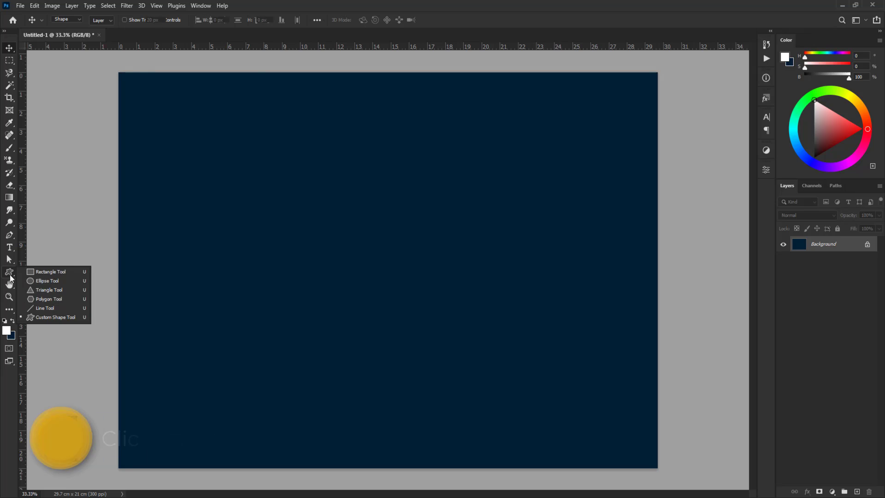
click(33, 272)
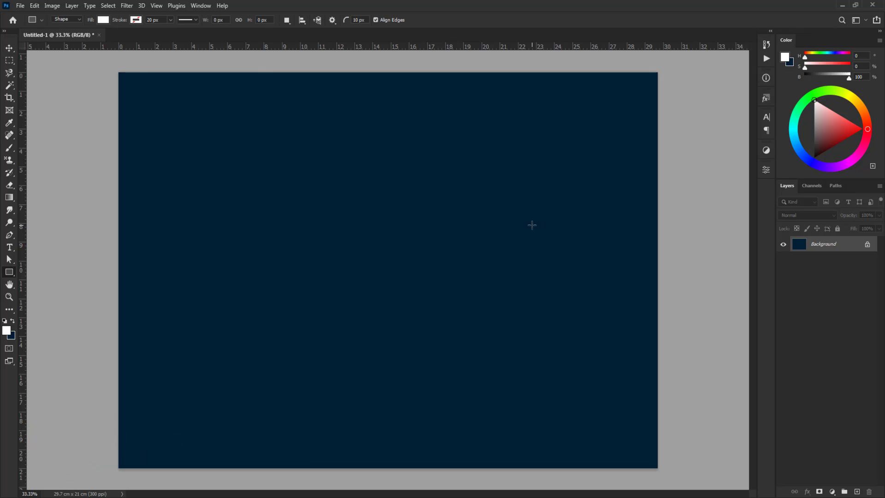
drag(542, 226, 525, 317)
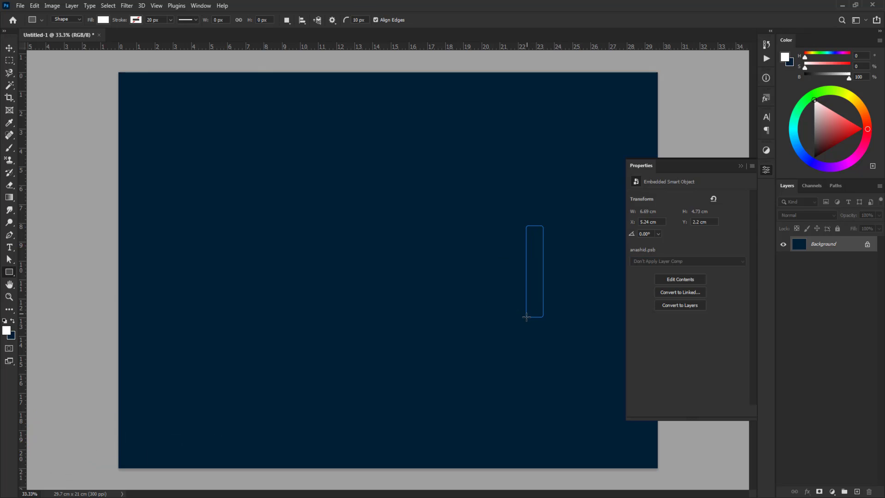
Free-transform the white rectangle to a width of 1.3 cm and a height of 6 cm
key(ctrl+t)
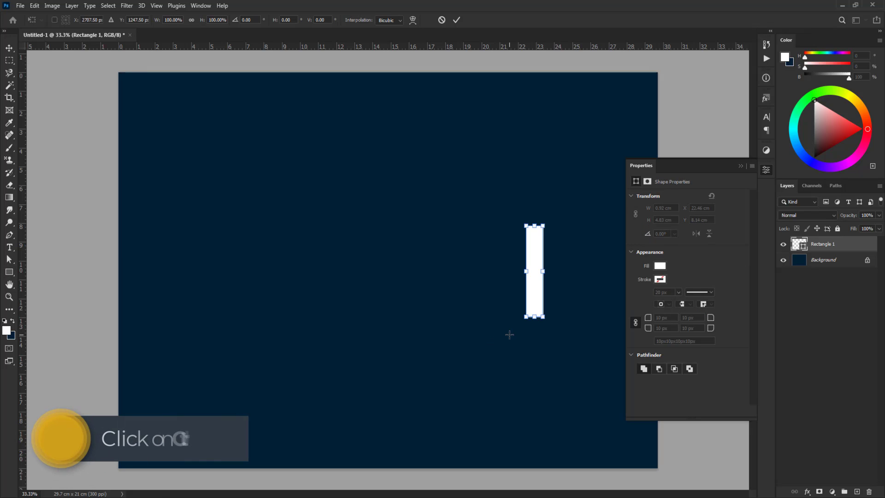
click(172, 20)
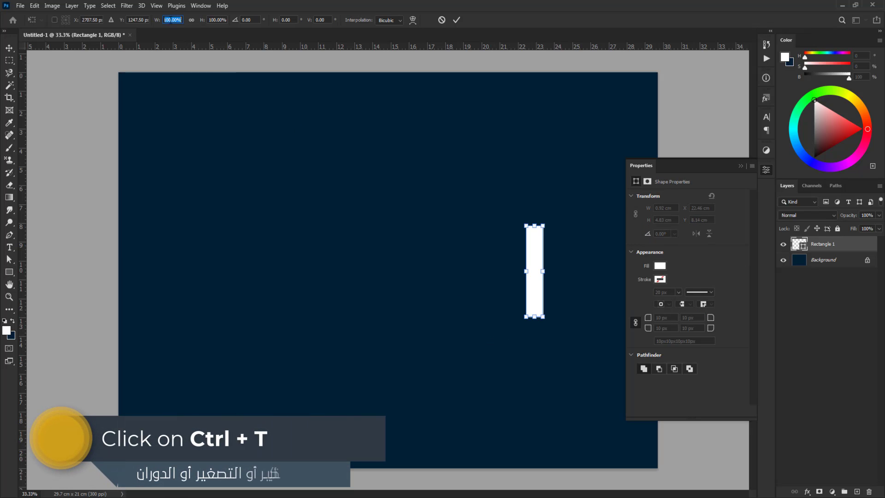
text(6)
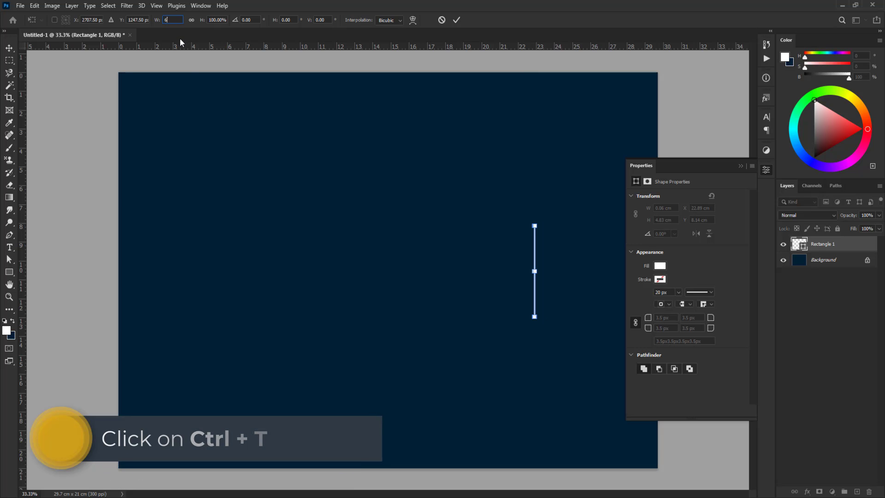
double_click(167, 20)
text(1)
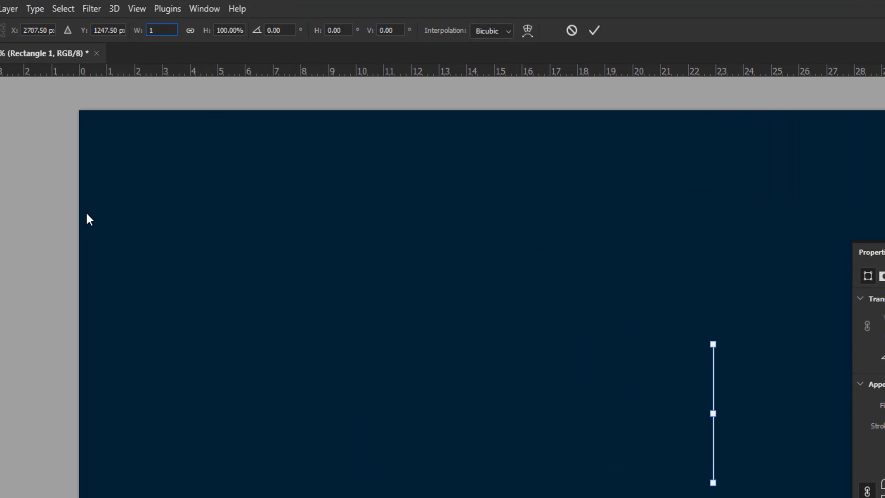
text(.3cm)
key(Tab)
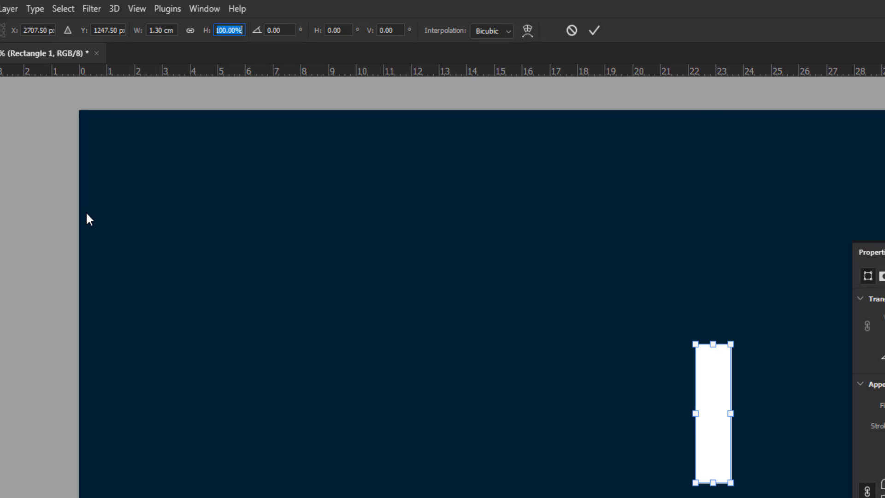
text(6)
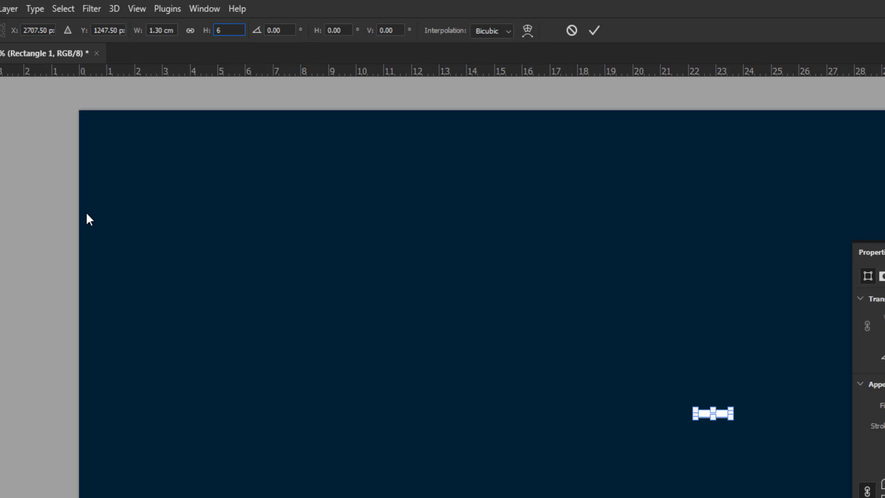
text(cm)
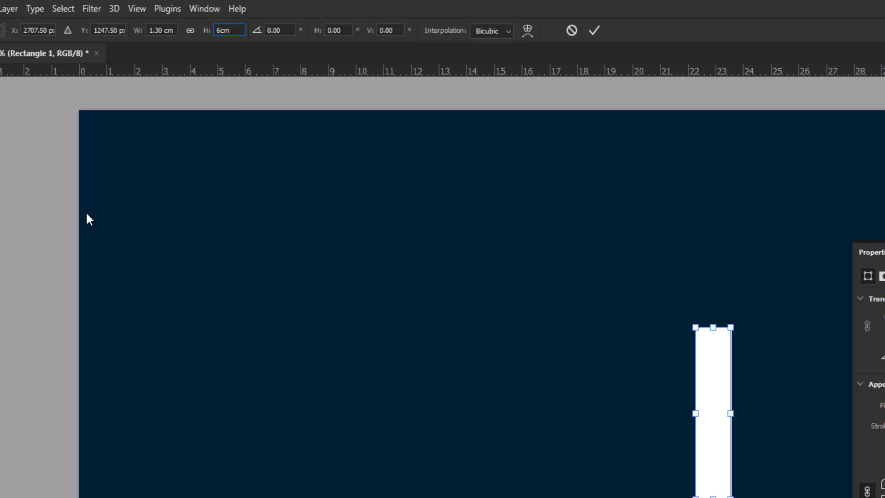
key(Return)
key(Return)
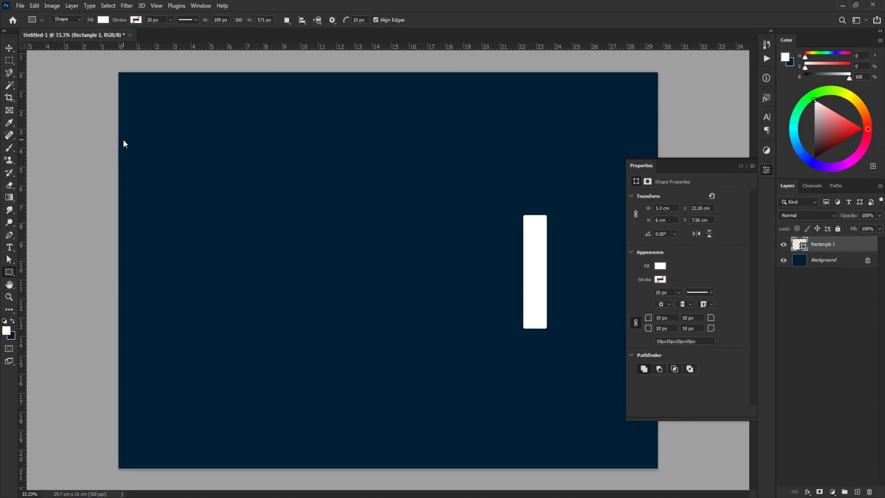
Set the rectangle's top-left and bottom-right corner radii to 100 px each
key(v)
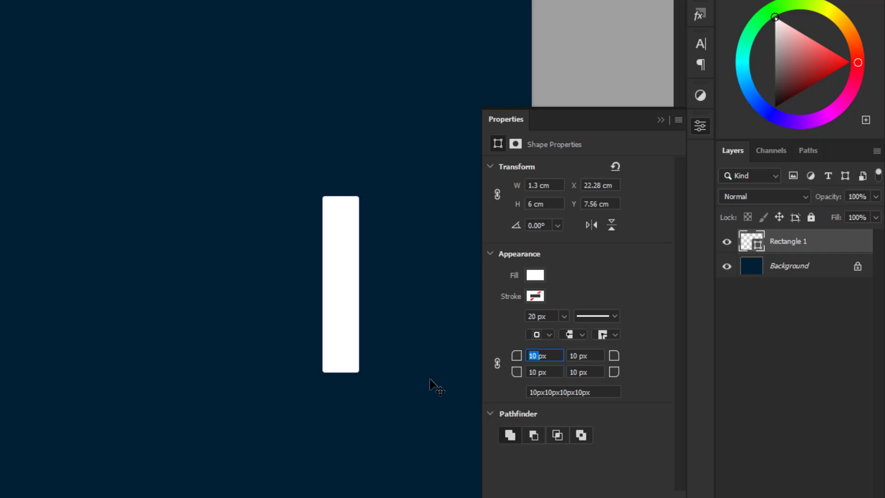
text(50)
double_click(531, 355)
text(100)
key(Return)
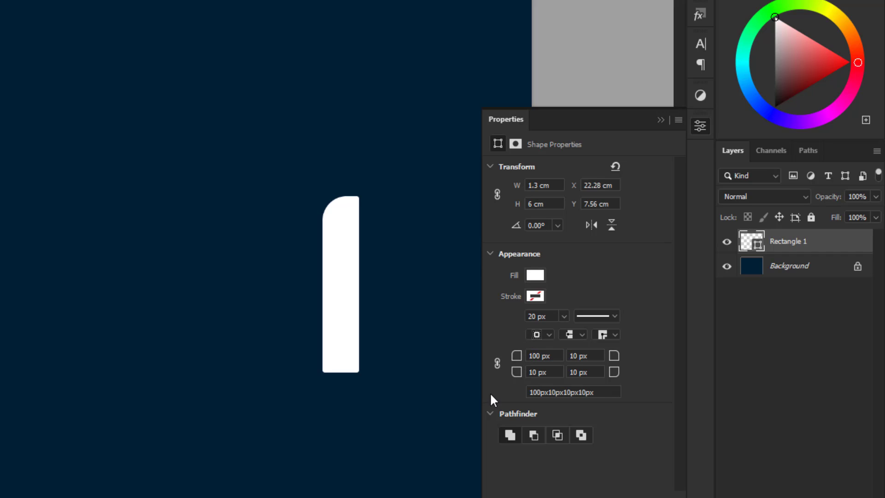
double_click(579, 374)
text(0)
key(Return)
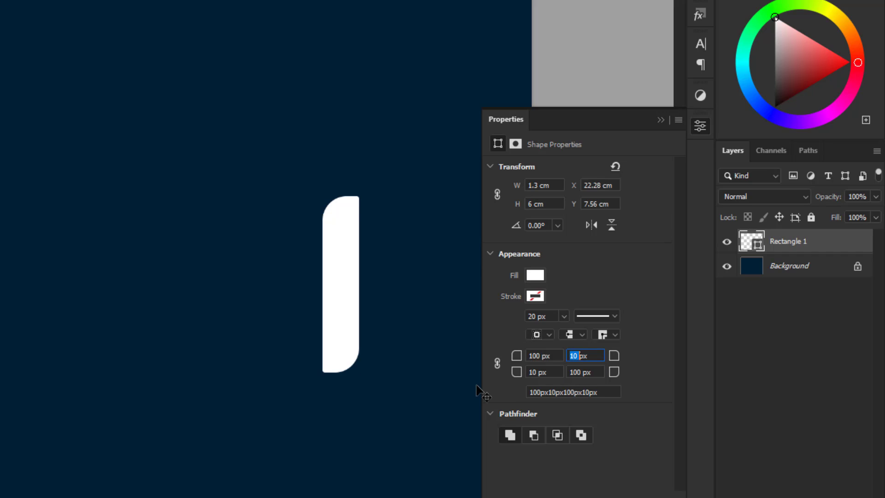
Set the rectangle's top-right and bottom-left corner radii to 0 px
text(0)
click(534, 371)
text(0)
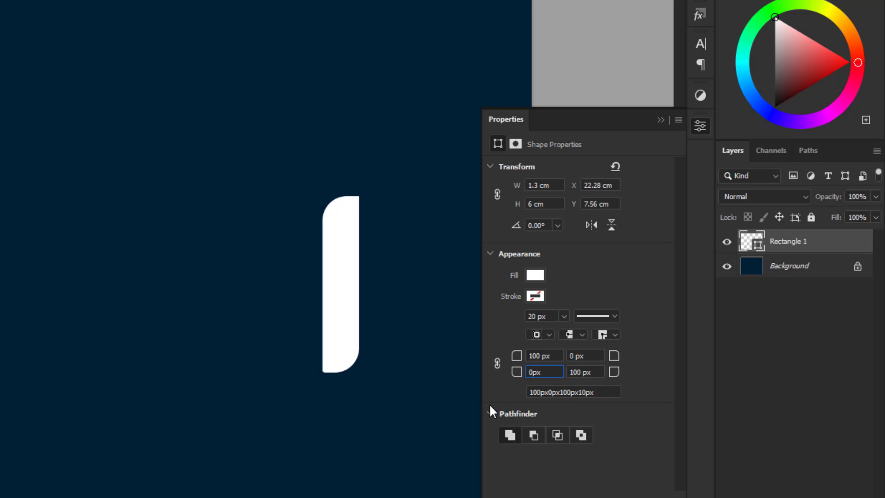
key(Return)
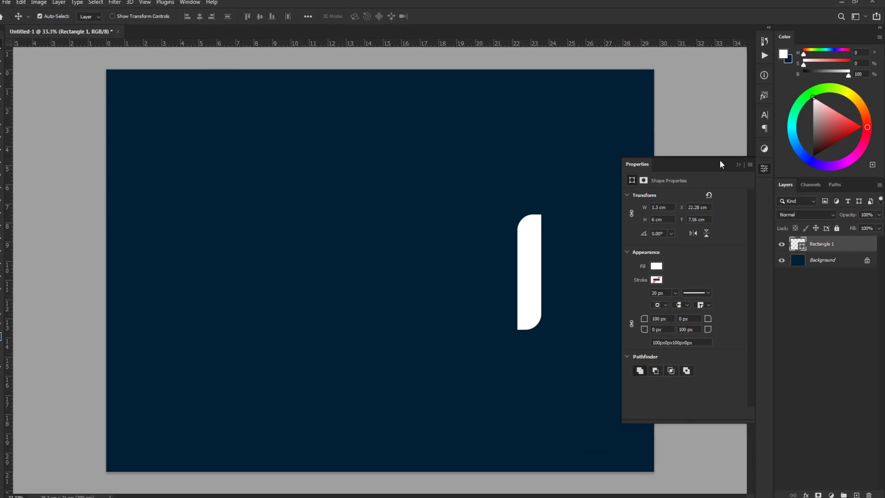
Duplicate the rounded bar eight times to form a horizontal row of nine bars with 0.30 cm gaps
click(661, 120)
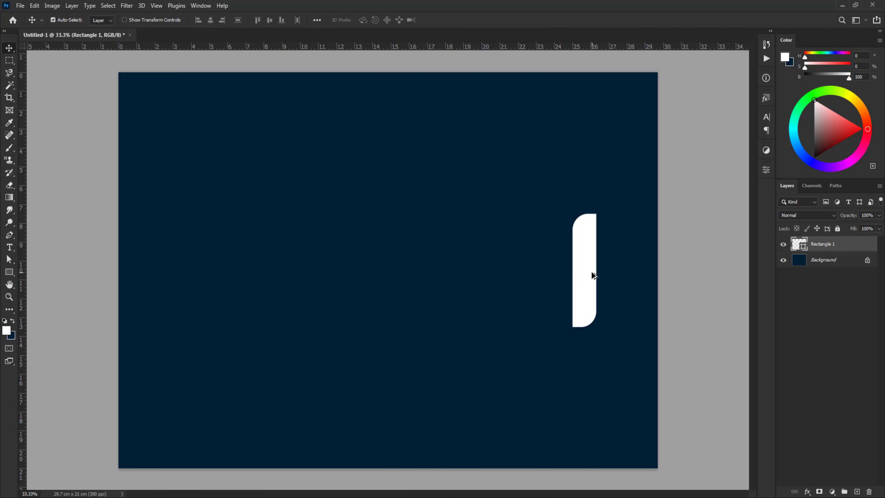
alt+drag(590, 275, 357, 298)
click(693, 291)
Shorten the second, fourth, fifth and sixth bars from the right to 4 cm and align their bottom edges with the tall bars
click(557, 265)
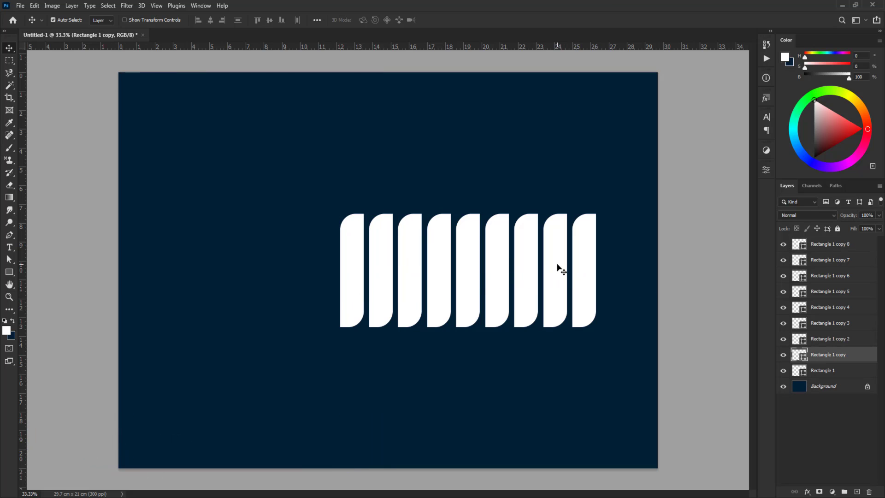
shift+click(500, 275)
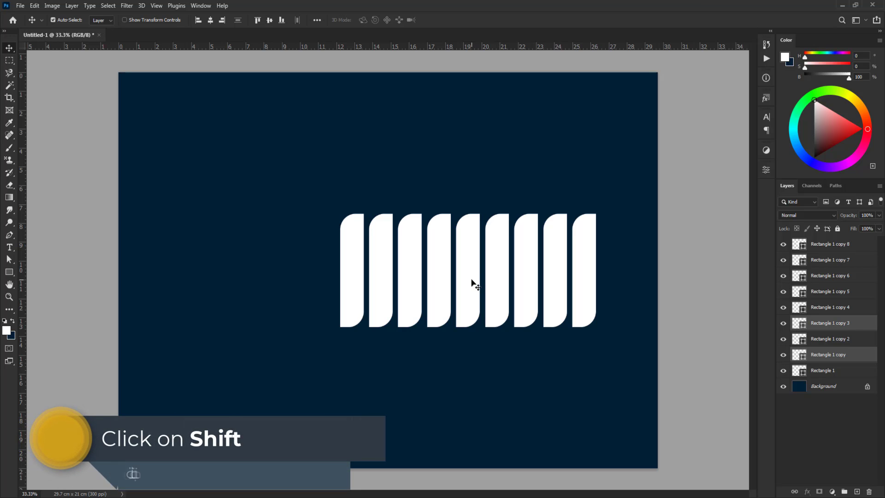
shift+click(473, 283)
shift+click(439, 289)
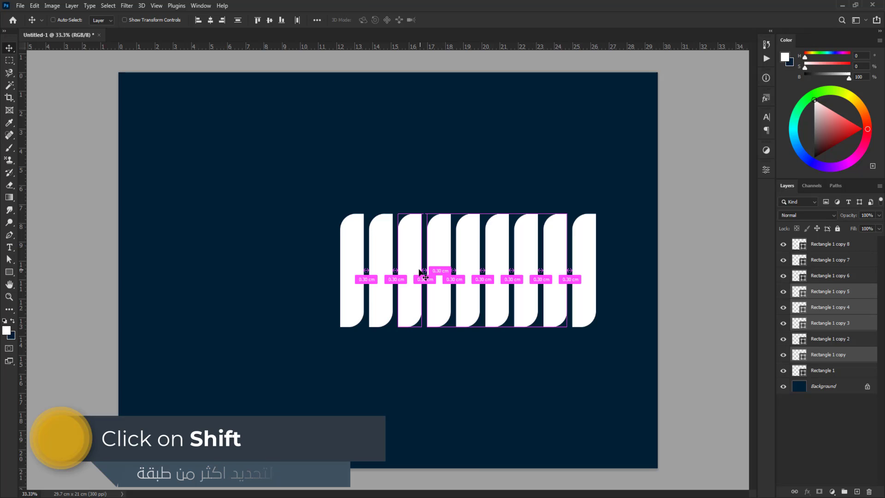
key(ctrl+t)
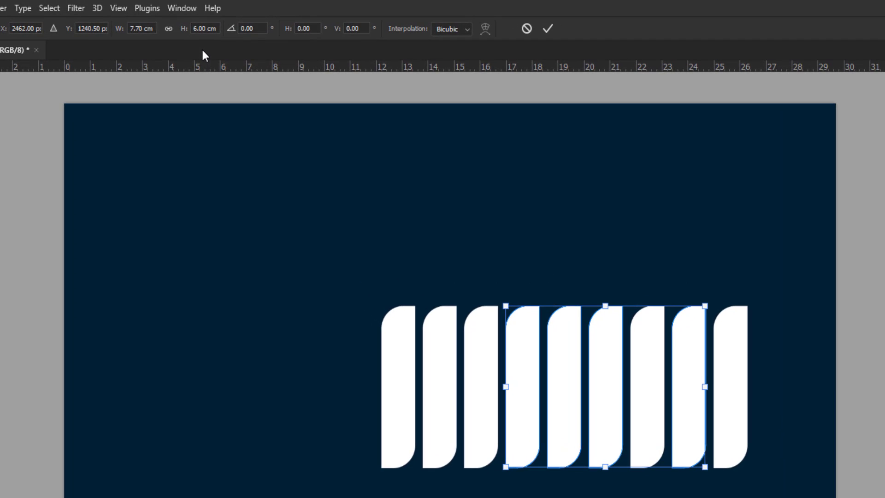
double_click(199, 29)
text(4)
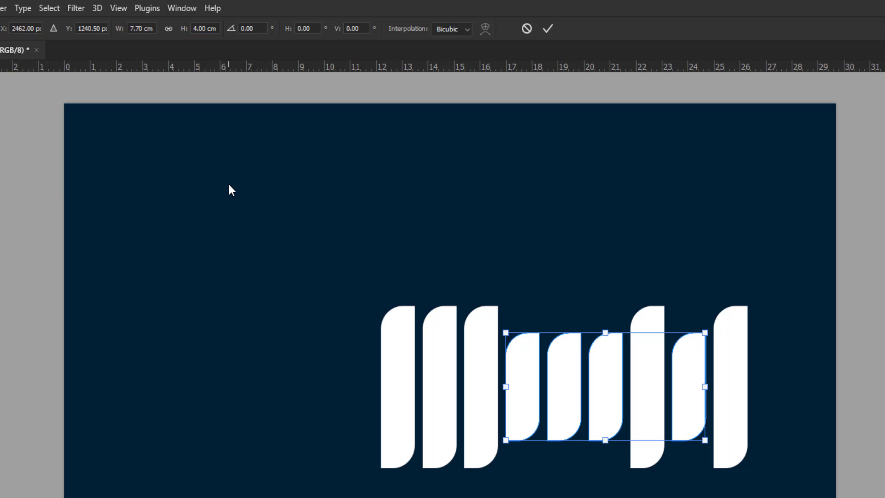
key(Return)
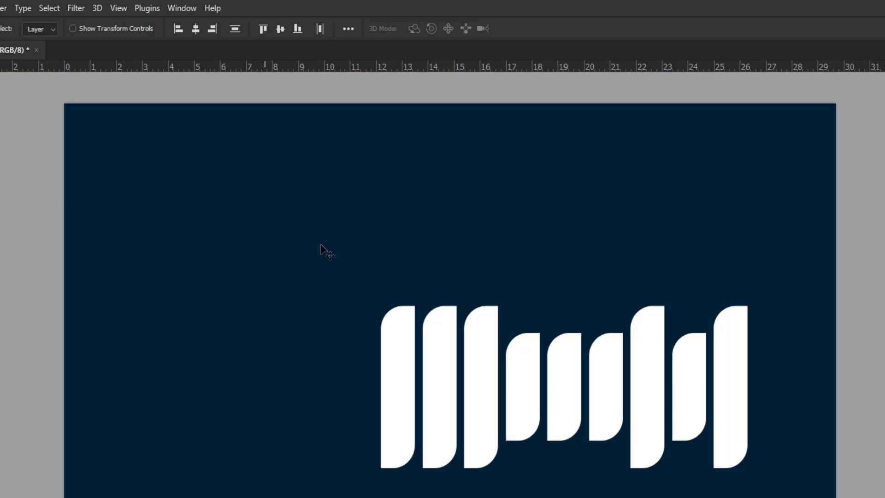
drag(783, 497, 524, 368)
click(297, 29)
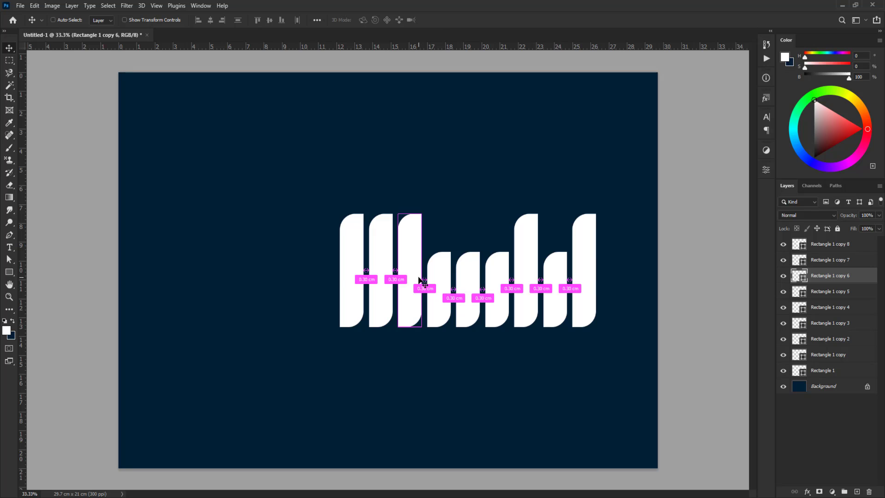
Free-transform the third bar from the left (Rectangle 1 copy 6) to a height of 4 cm
key(ctrl+t)
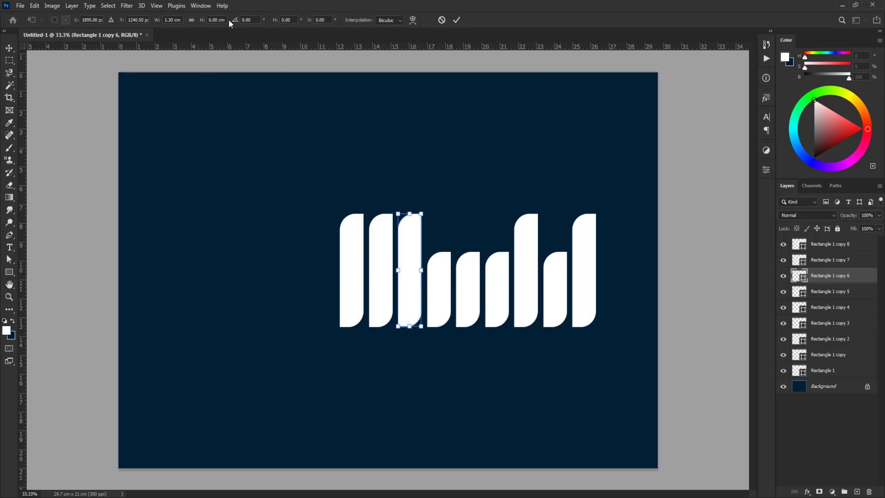
text(4)
key(Return)
key(Return)
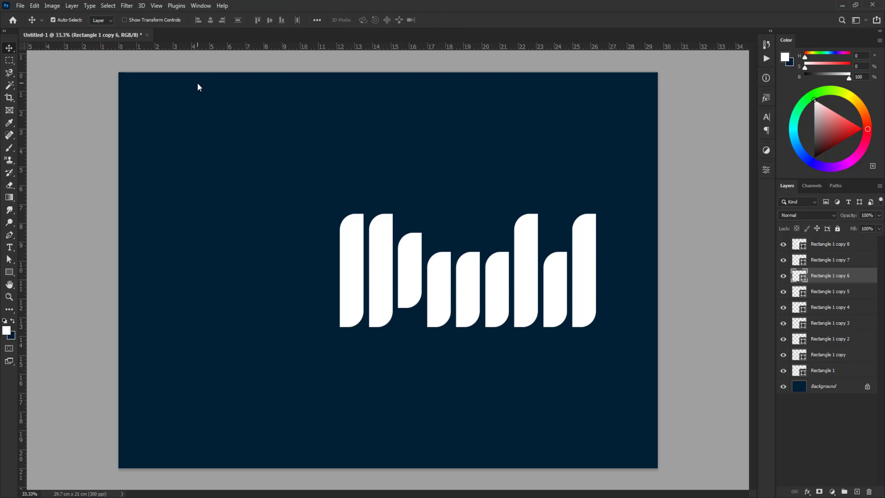
Select the seven rightmost bars, align their bottom edges and deselect them
drag(404, 368, 595, 276)
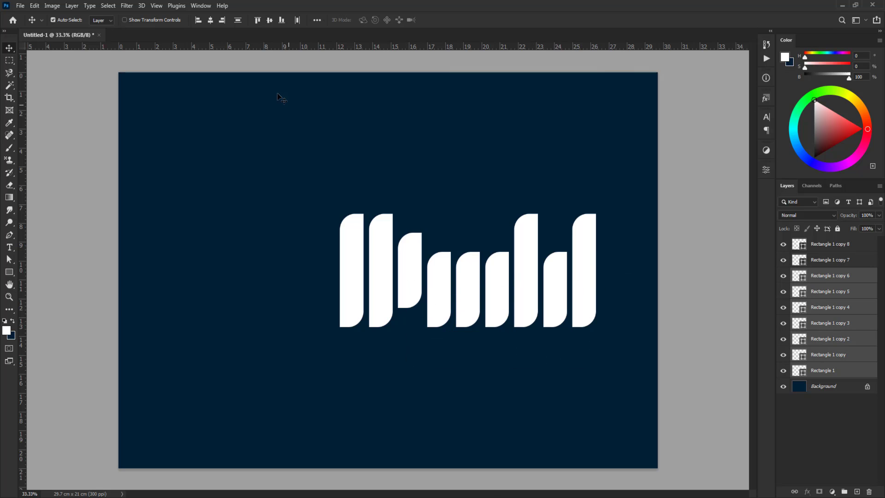
click(269, 20)
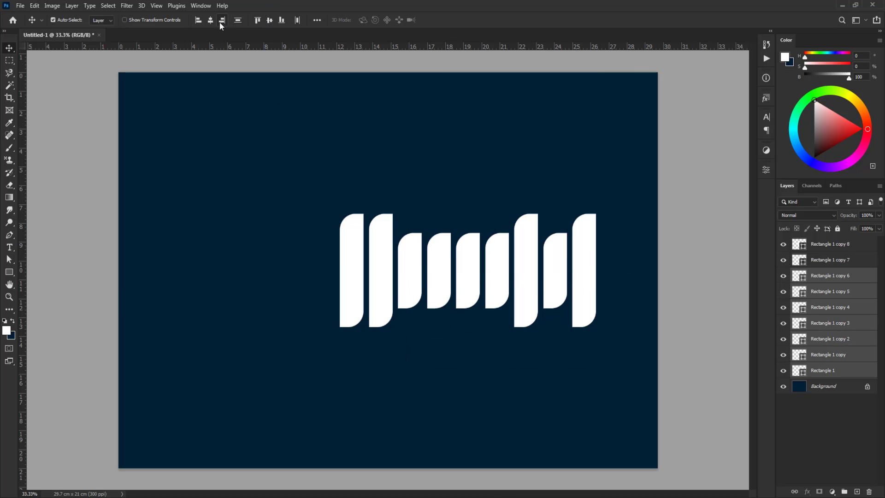
click(281, 20)
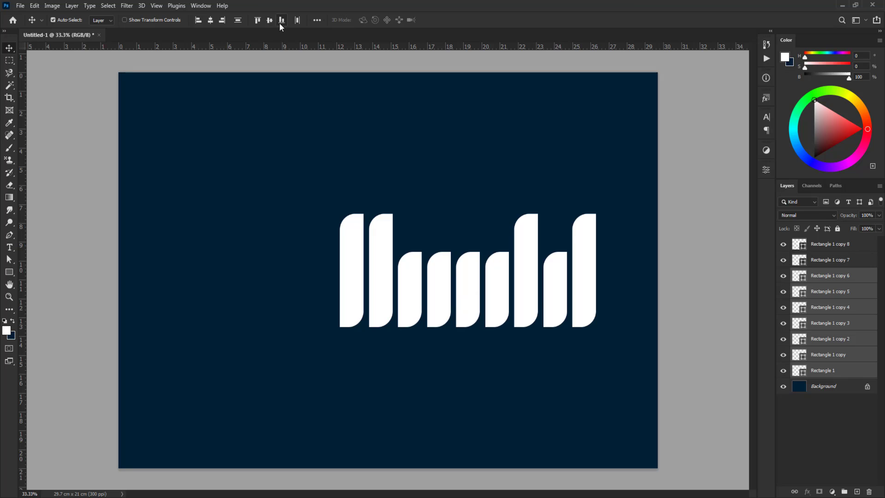
click(423, 371)
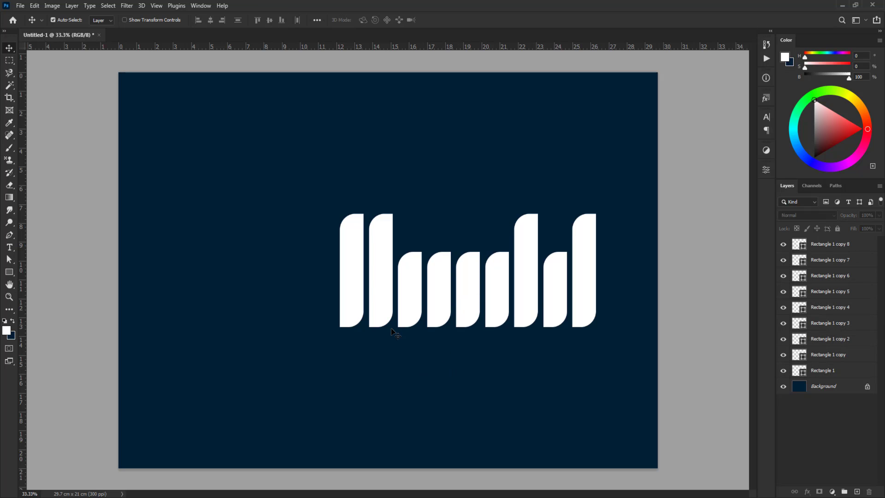
Free-transform the two leftmost bars together to a height of 4 cm
click(382, 268)
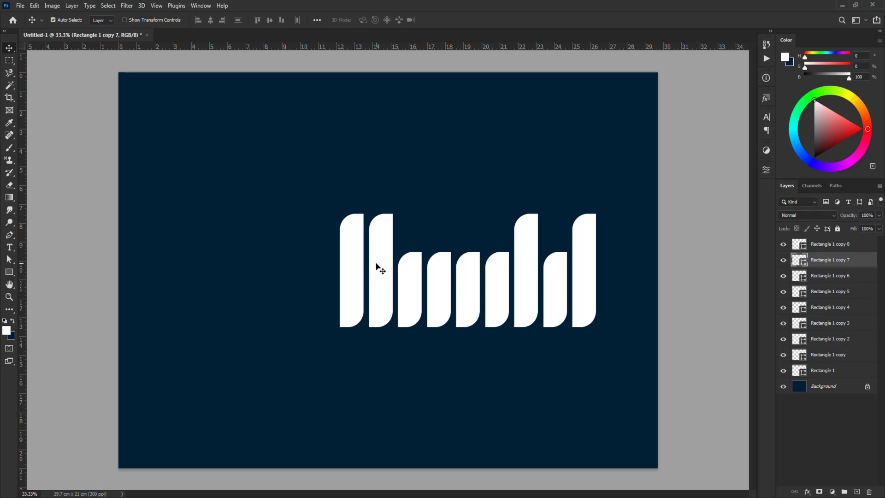
shift+click(358, 267)
key(ctrl+t)
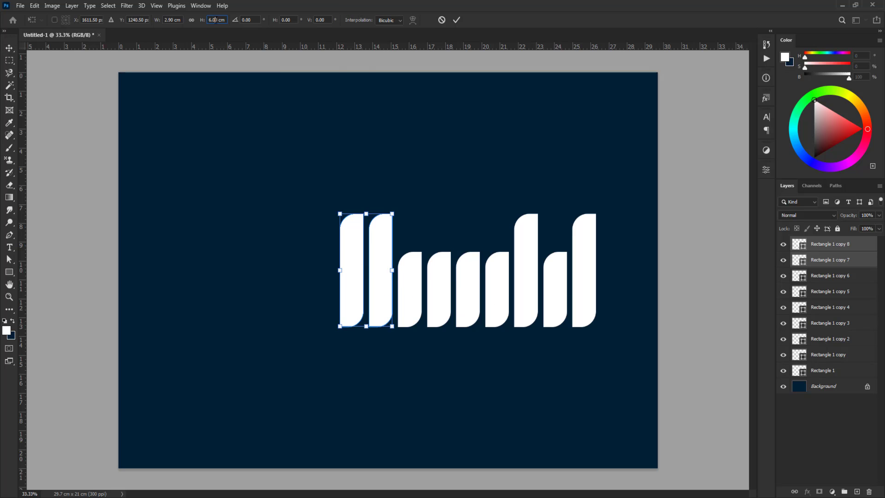
text(4)
key(Return)
key(Return)
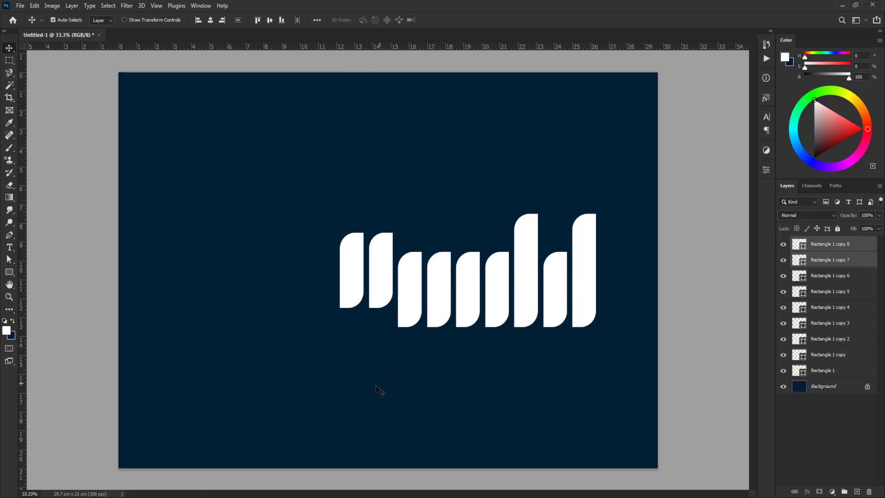
Select all nine bars, align their bottom edges and deselect them
drag(319, 389, 614, 269)
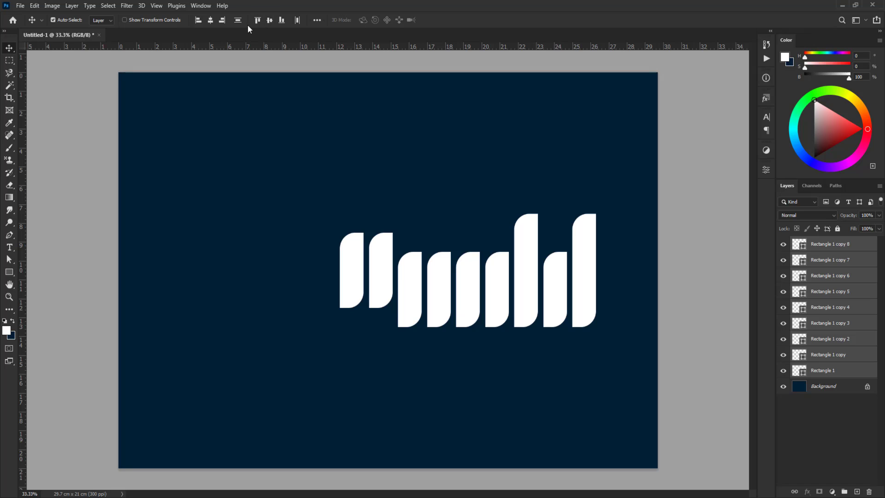
click(282, 20)
click(330, 344)
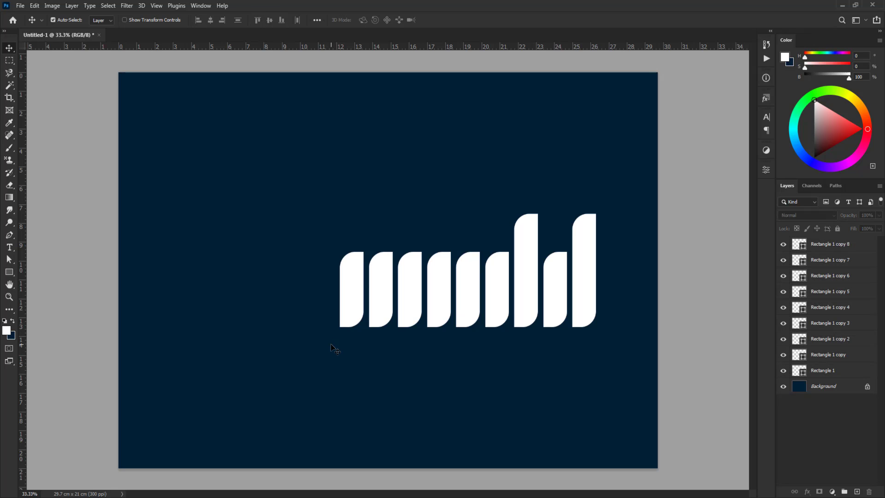
Duplicate the second bar from the left into the empty area beside the row and set all its corner radii to 0 px
click(382, 284)
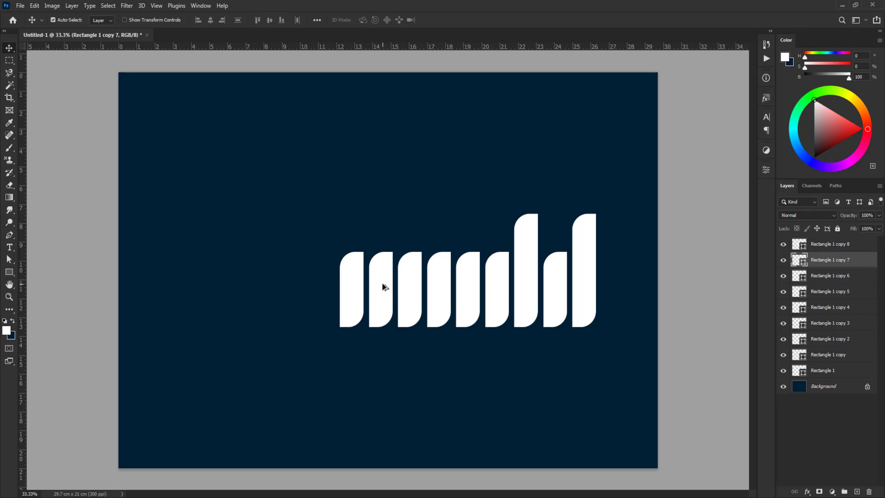
drag(383, 287, 302, 289)
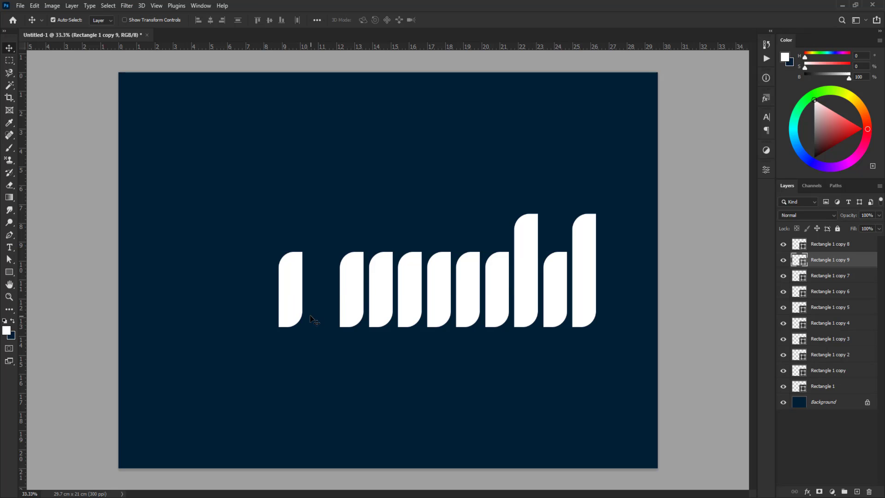
click(765, 169)
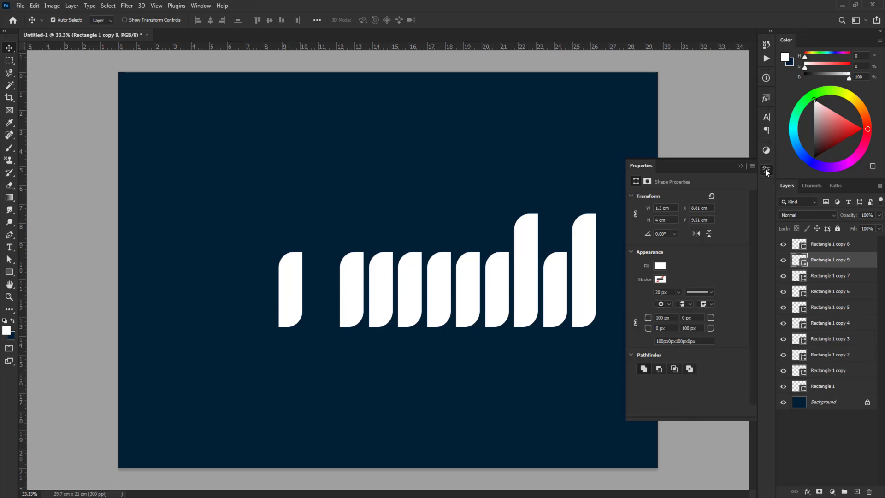
click(766, 170)
click(766, 169)
key(Tab)
key(Tab)
text(0)
key(Return)
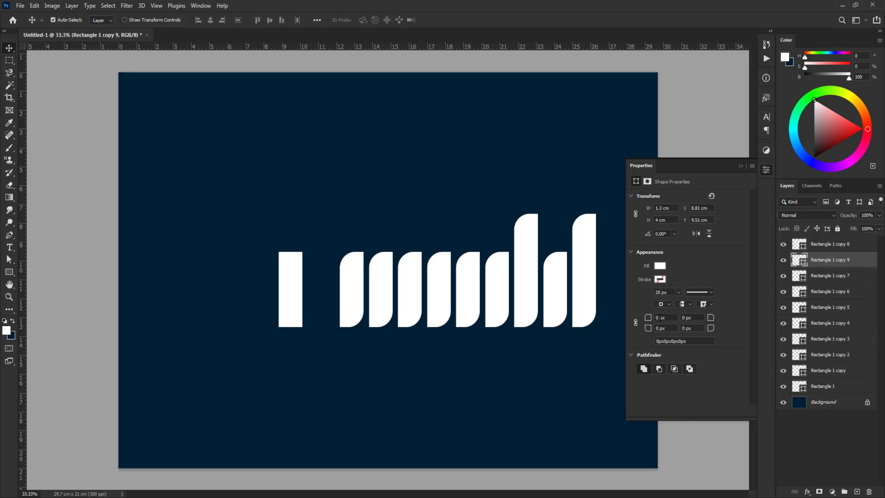
click(741, 165)
Rotate the square-cornered copy 90° and fit it as a connector about 1.79 cm long across the tops of the two leftmost bars
scroll(385, 271, up, 5)
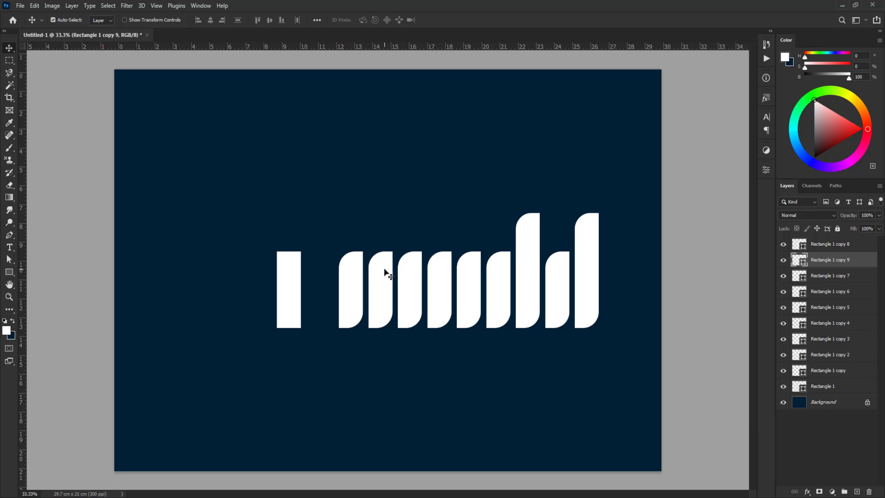
key(ctrl+t)
drag(252, 221, 308, 332)
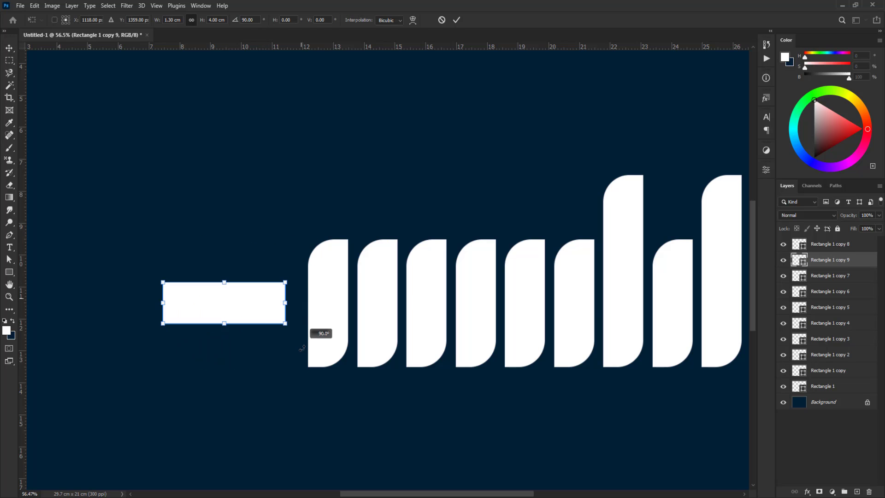
drag(247, 304, 351, 262)
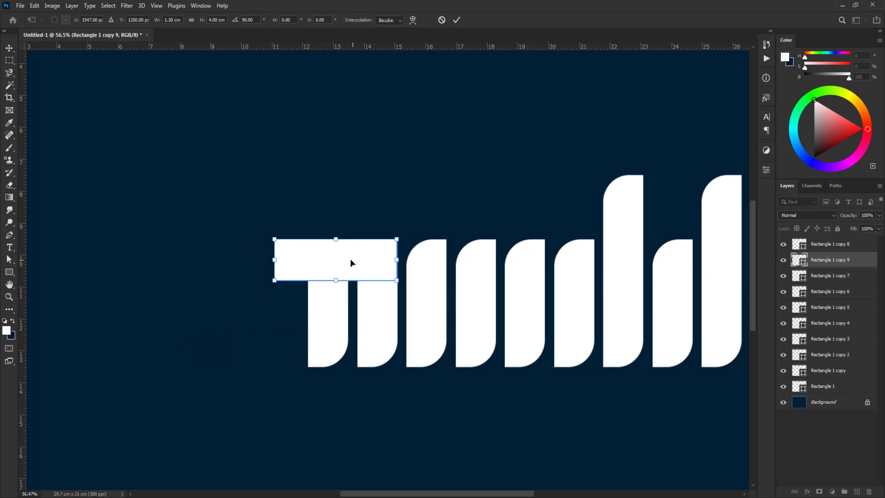
drag(274, 256, 334, 257)
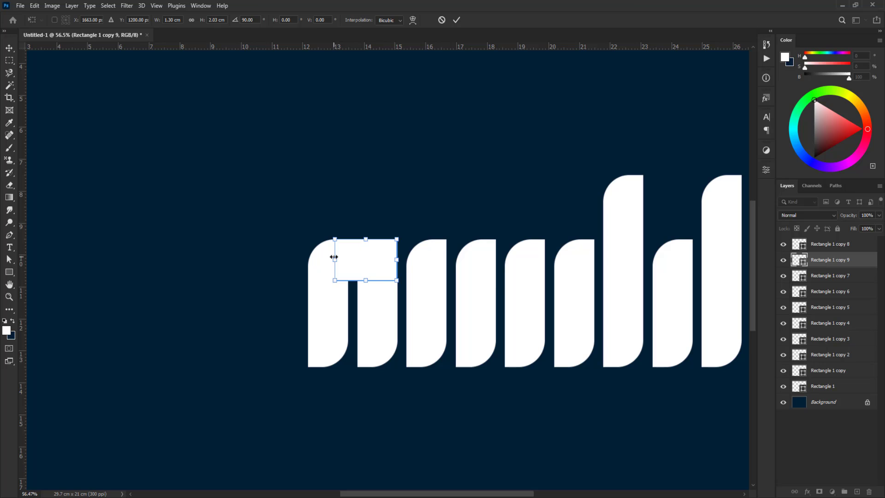
drag(393, 259, 388, 260)
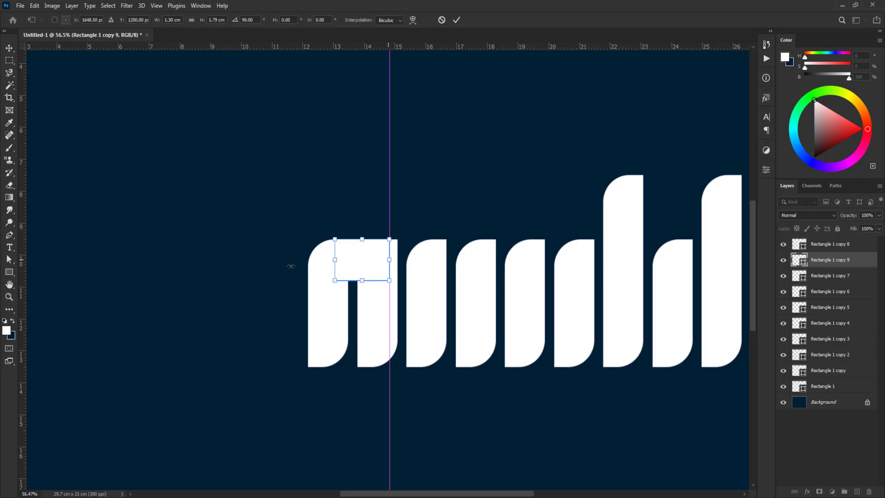
key(Return)
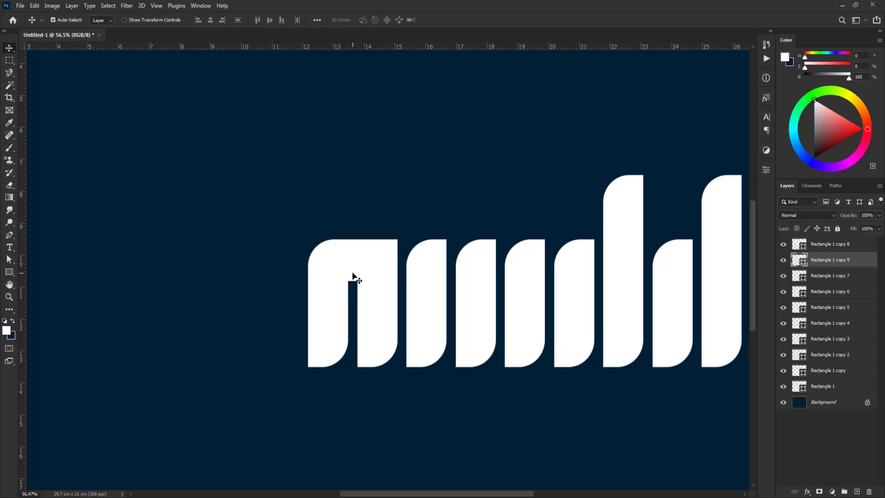
Duplicate the connector block down to the bottom of the two leftmost bars, flush with their lower edges
alt+drag(352, 275, 330, 346)
key(ctrl+t)
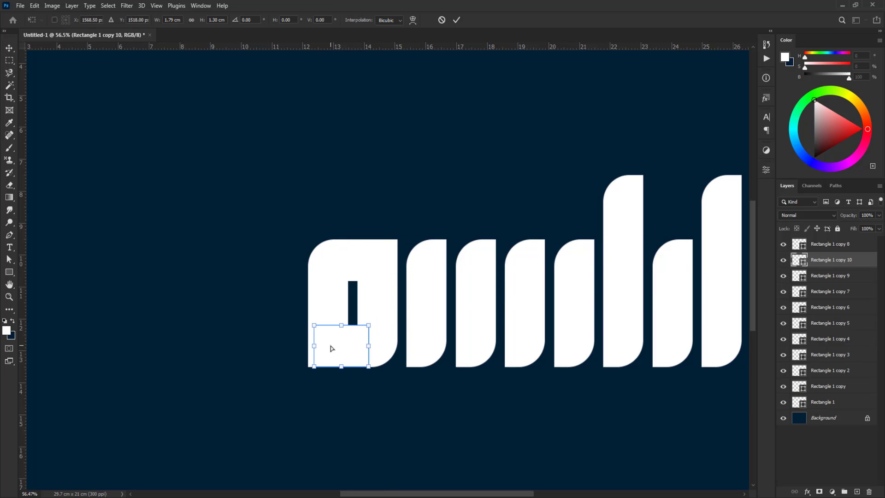
key(Return)
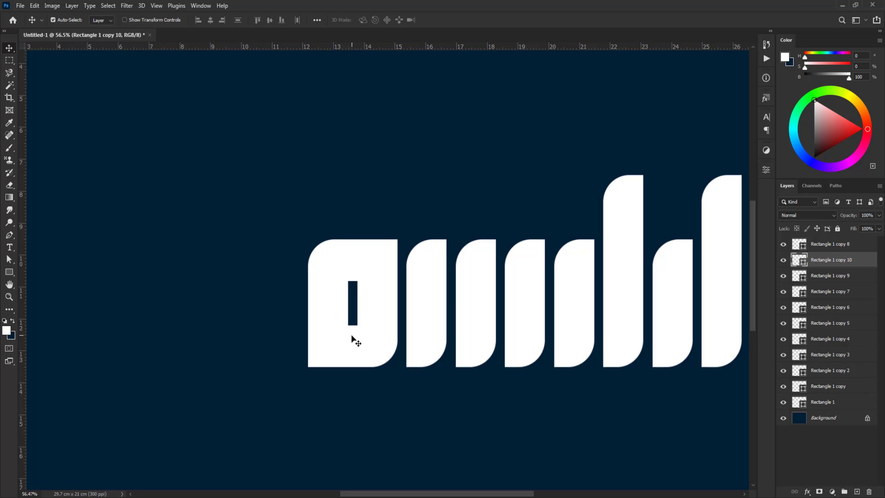
Duplicate the lower connector block into the empty area beside the letter and free-transform it into a thin horizontal strip
drag(352, 338, 219, 264)
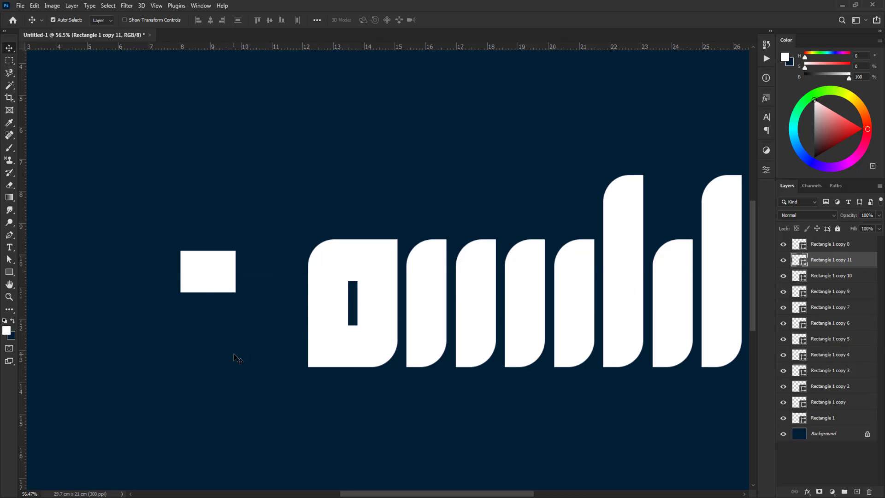
key(ctrl)
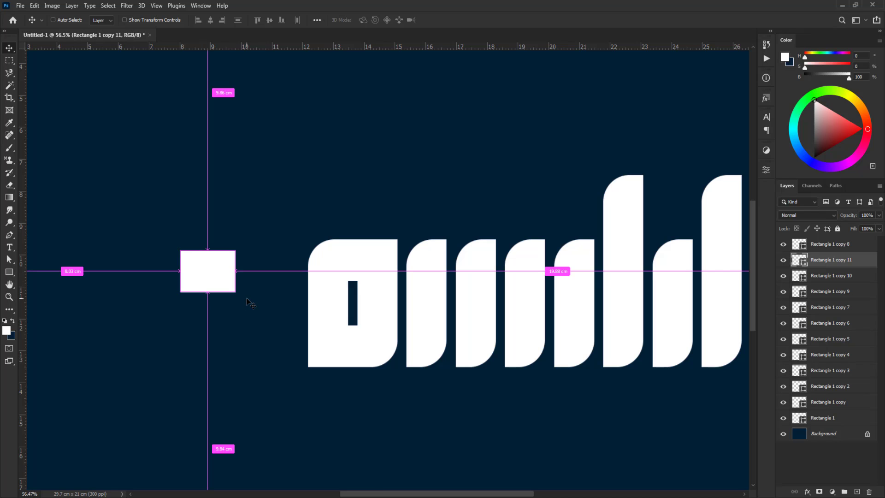
key(ctrl+t)
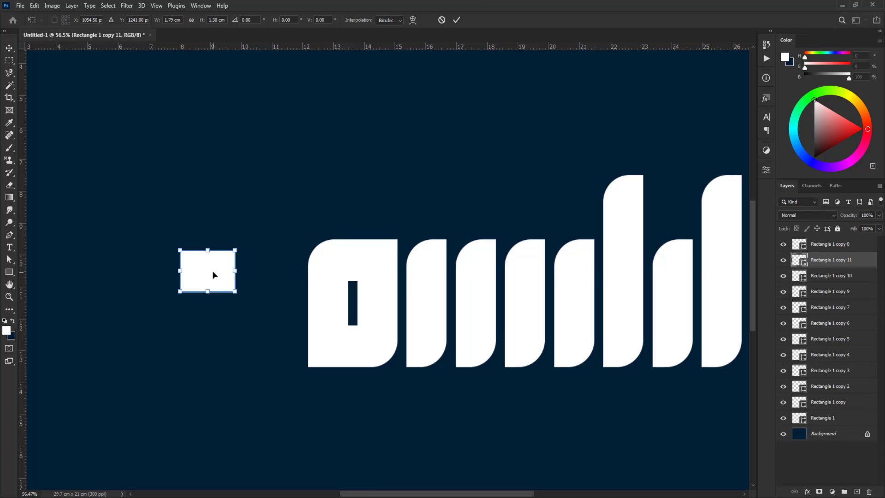
drag(213, 275, 252, 299)
key(Return)
key(ctrl+t)
drag(274, 264, 275, 327)
key(Return)
Change the thin strip's fill to a crimson red
double_click(803, 260)
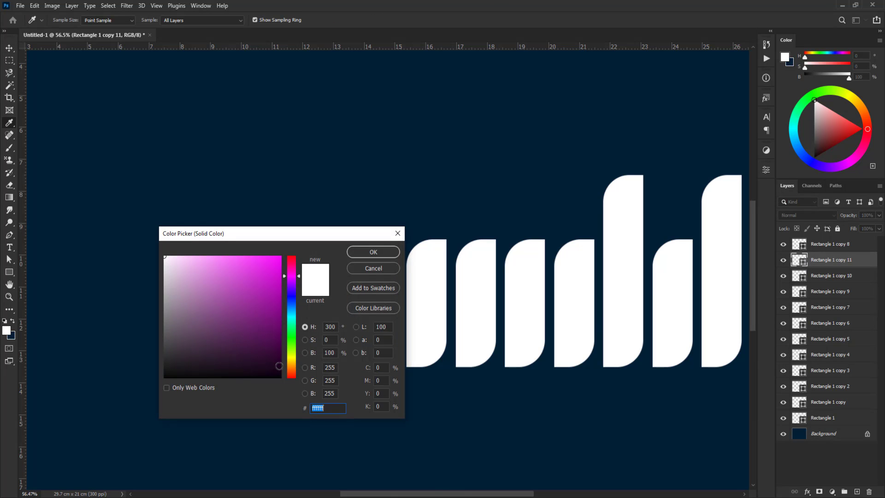
drag(294, 269, 292, 261)
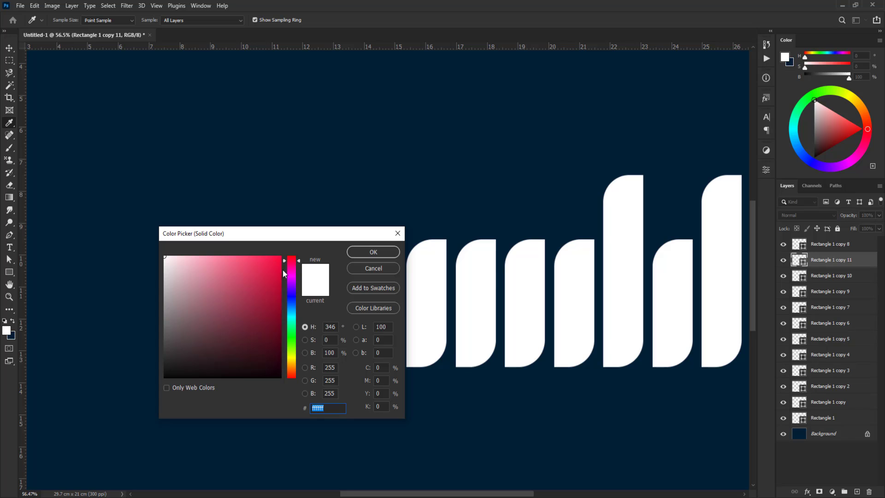
click(269, 275)
click(364, 253)
Bring the red strip to the front and lengthen it across the first letter's outer side into the lower end of its slot
drag(272, 330, 324, 317)
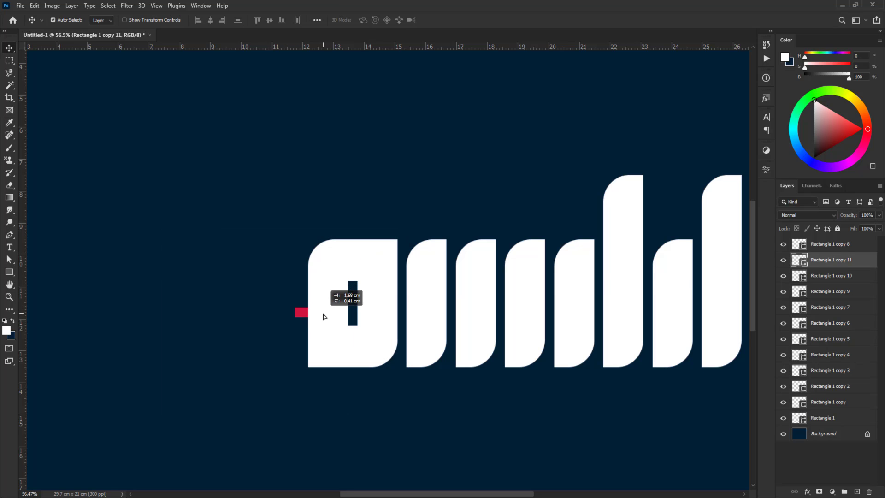
key(ctrl+shift+bracketright)
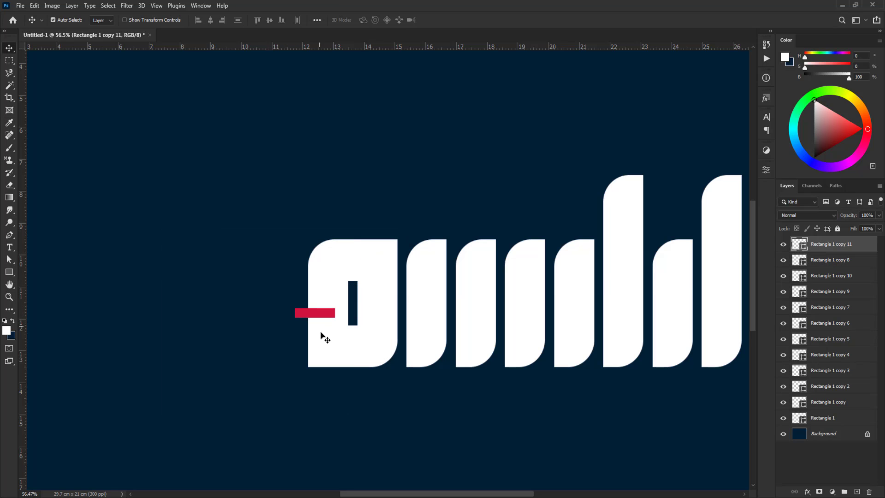
scroll(322, 332, up, 3)
drag(334, 301, 234, 312)
key(ctrl+t)
key(Return)
scroll(344, 332, up, 3)
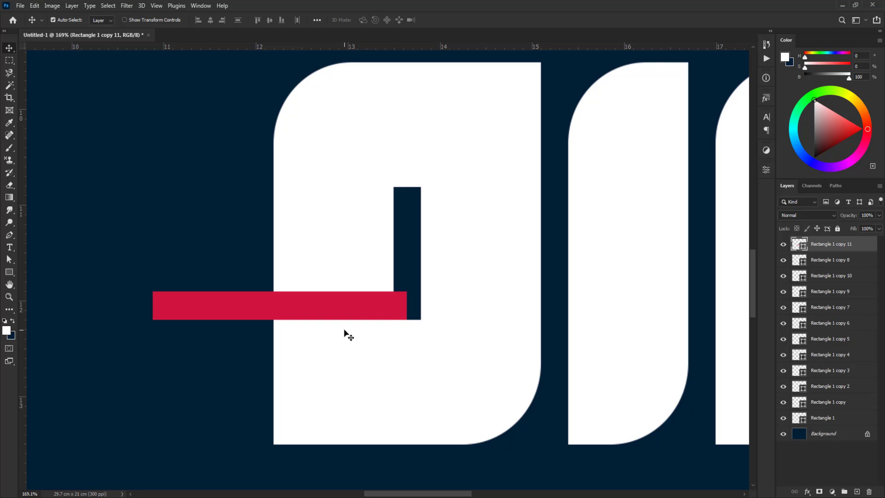
Select the two leftmost bars and both connector blocks and merge them into one shape layer
scroll(304, 359, down, 3)
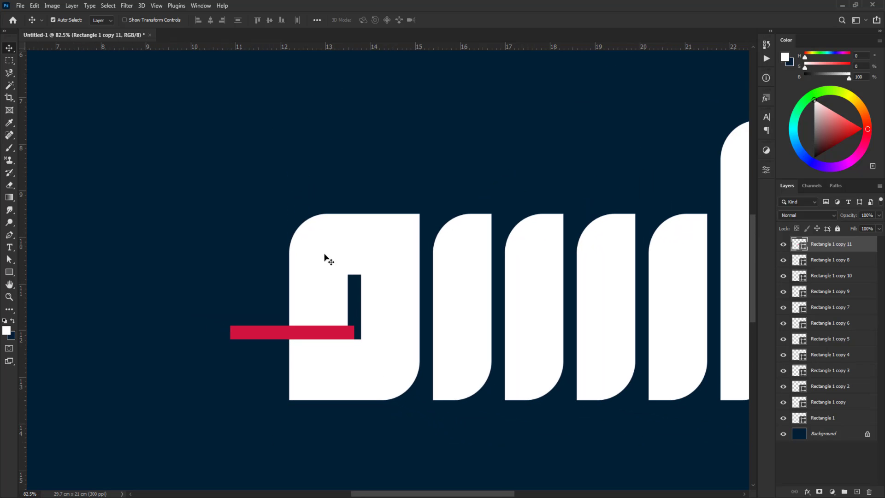
drag(269, 169, 409, 302)
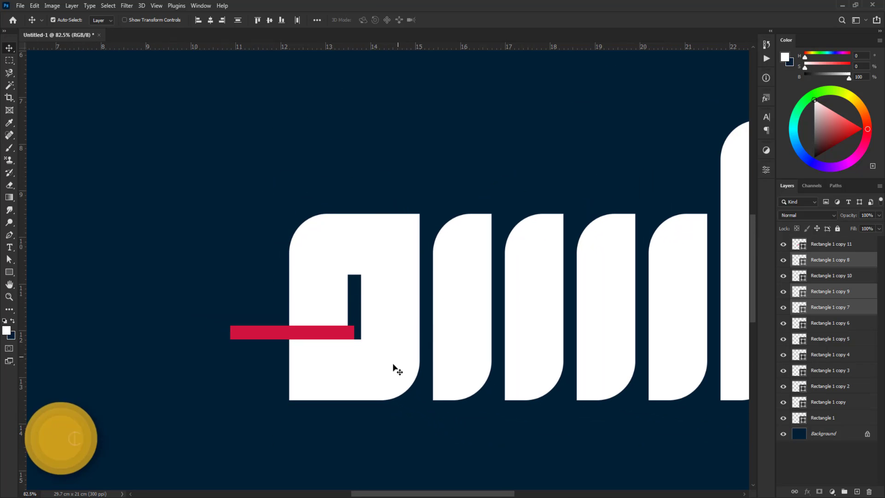
shift+click(352, 371)
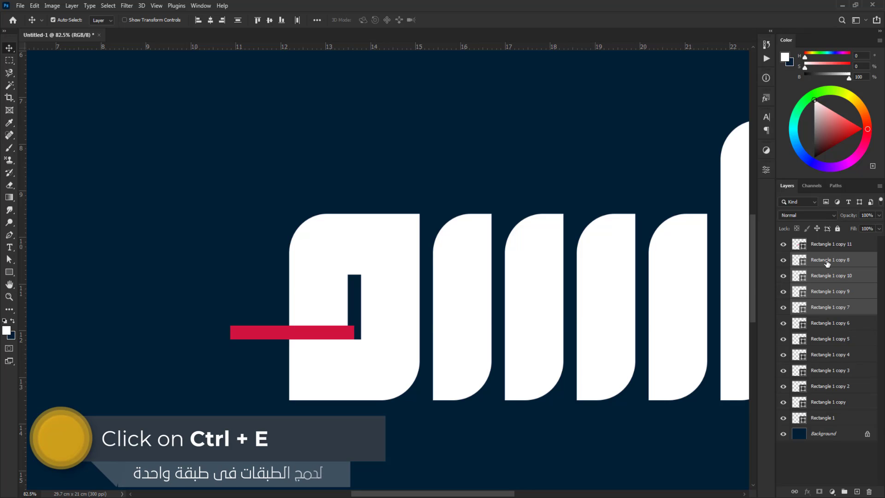
key(ctrl+w)
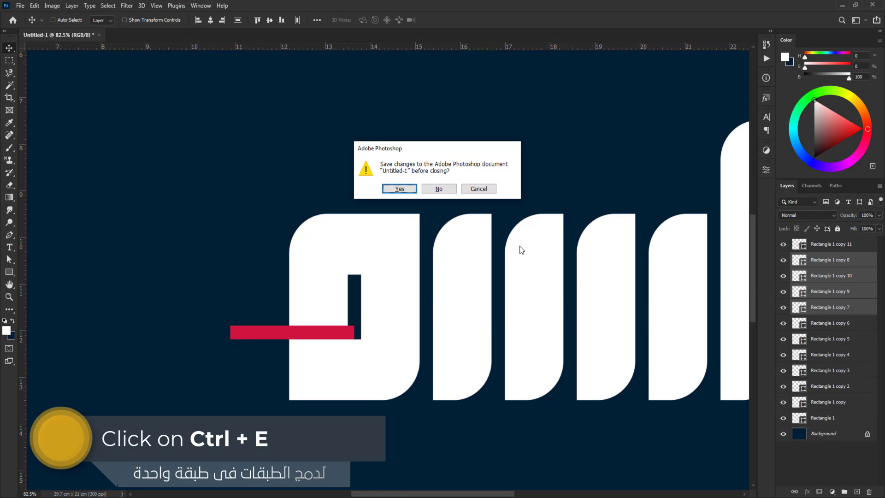
key(Escape)
key(ctrl+e)
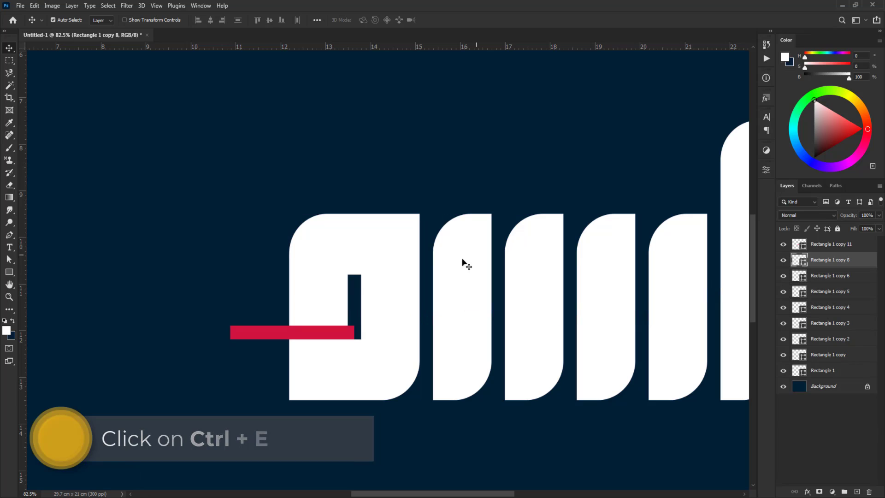
Add a layer mask to the merged letter shape and load the red strip's outline as a selection, with the strip hidden
click(207, 312)
click(266, 337)
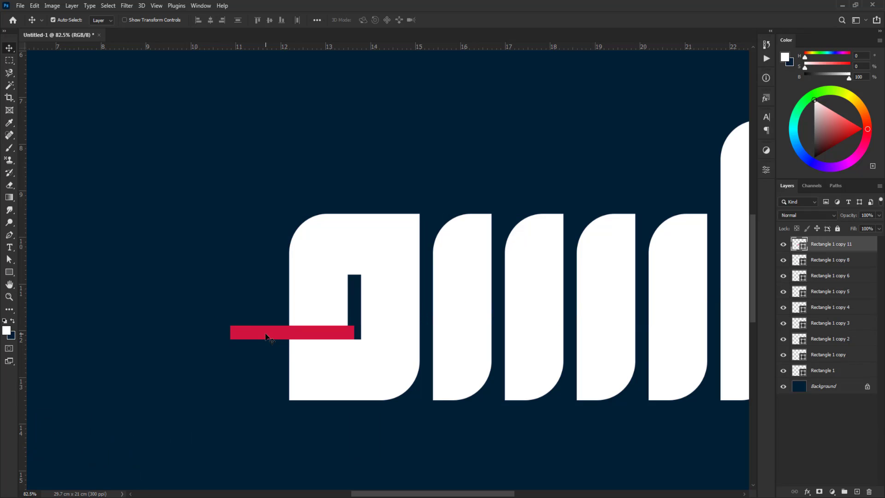
click(385, 305)
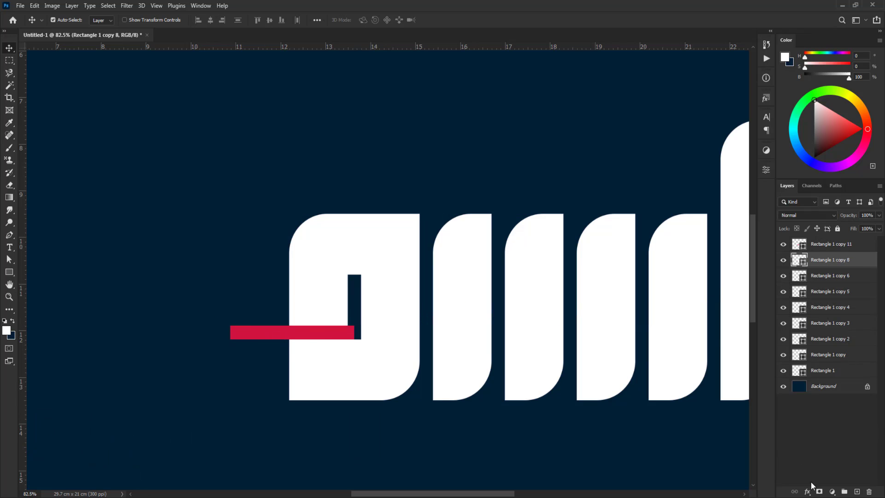
click(820, 491)
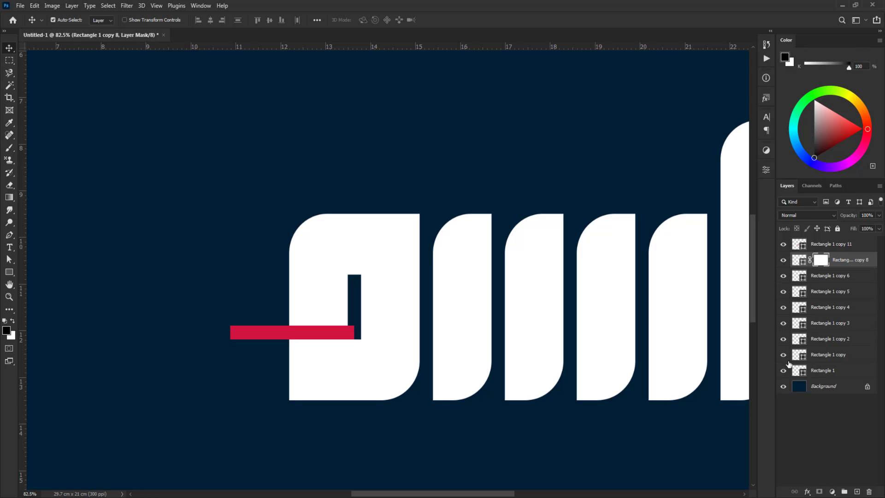
key(ctrl)
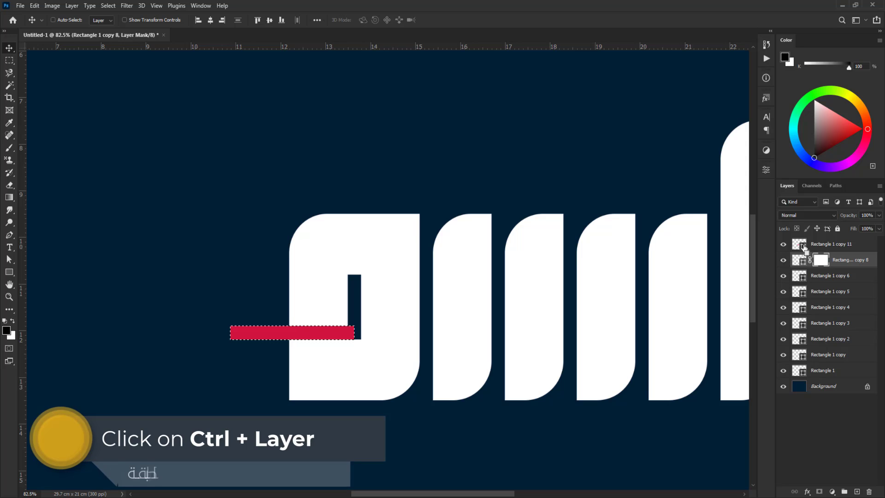
ctrl+click(803, 248)
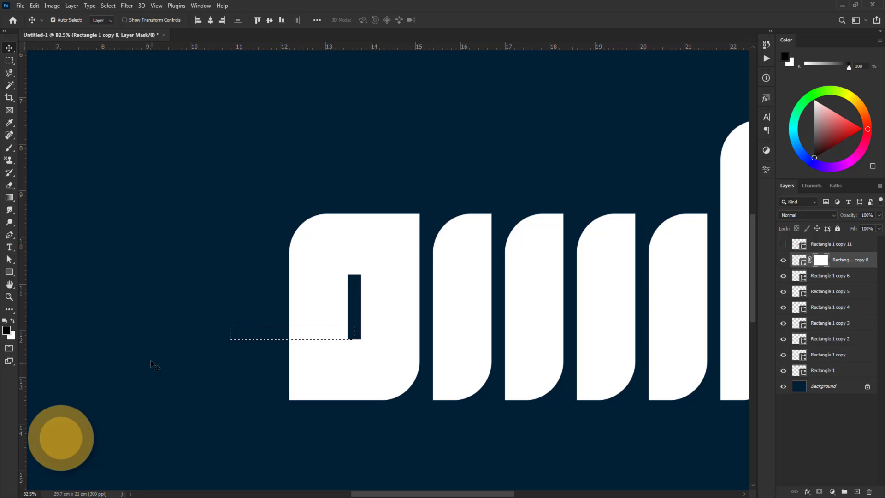
Fill the strip-shaped selection with black on the merged letter's layer mask, and clear the selection
key(alt+Delete)
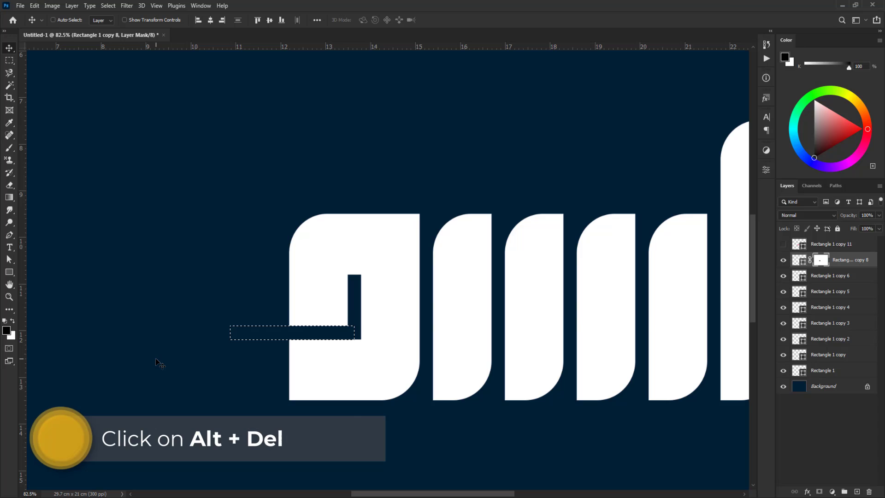
key(ctrl+d)
scroll(304, 389, down, 5)
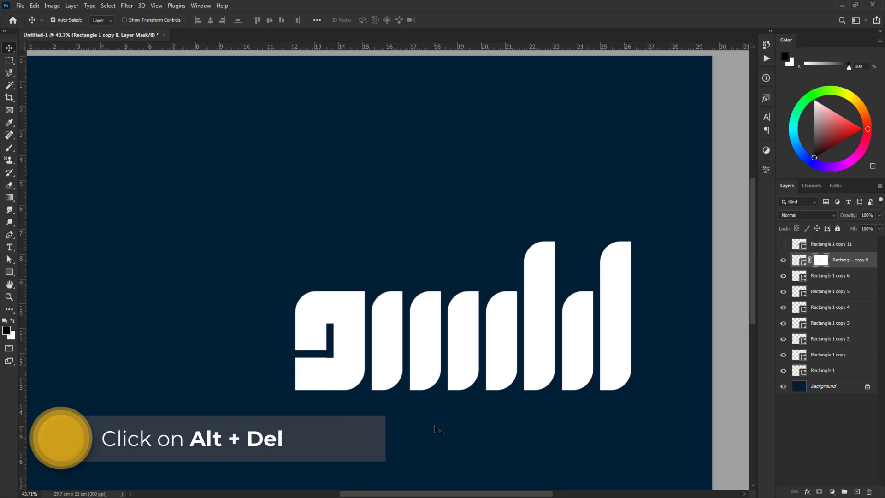
click(435, 425)
scroll(462, 312, down, 2)
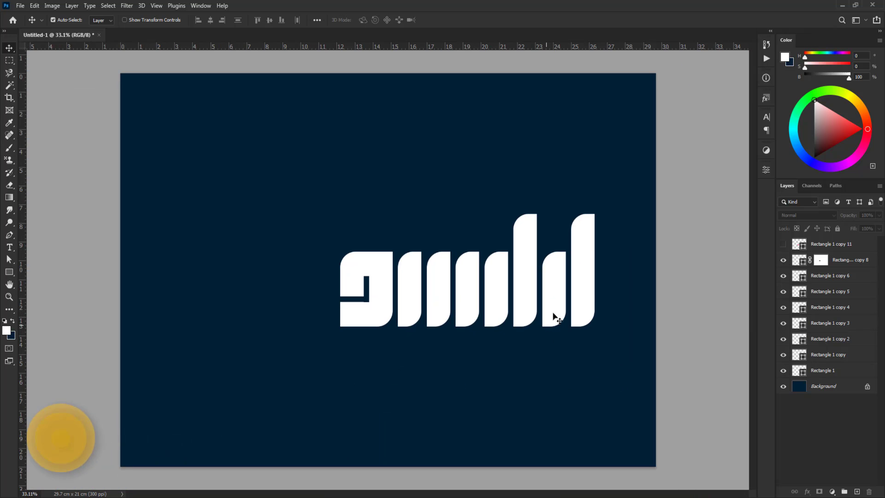
Select all the letter shapes, group them, and center the group horizontally on the canvas
drag(690, 179, 305, 378)
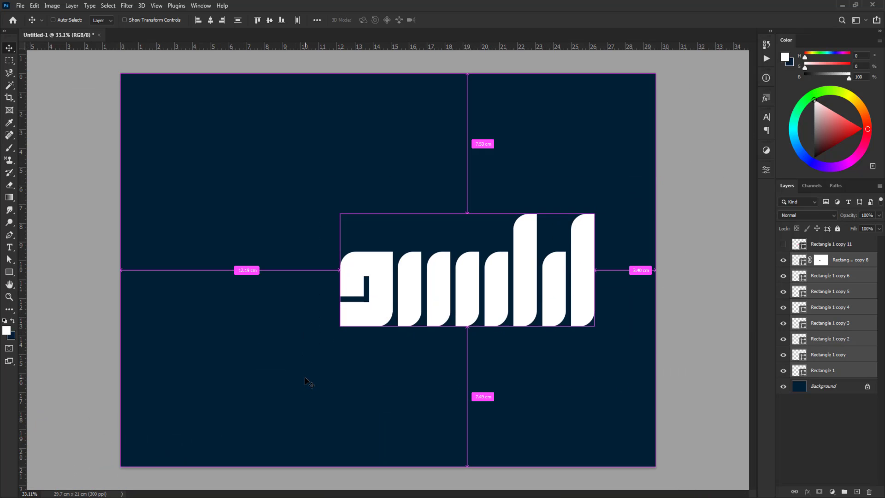
key(ctrl+g)
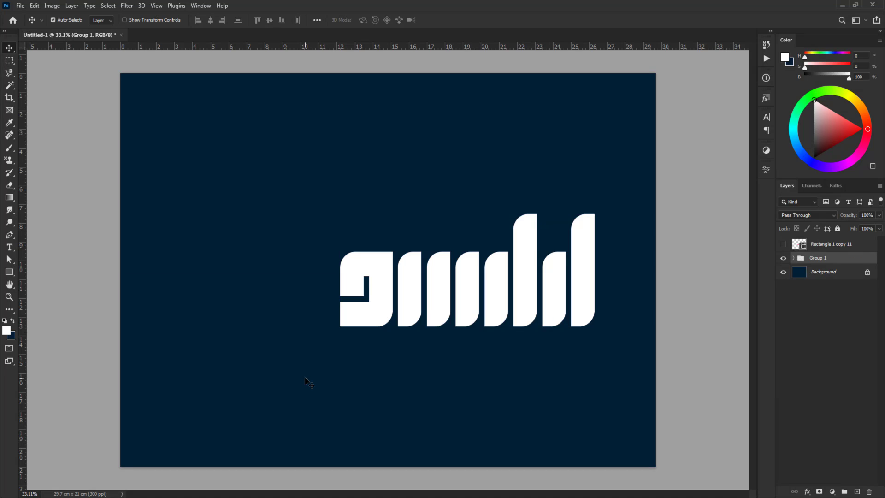
key(ctrl+a)
click(210, 20)
key(ctrl+d)
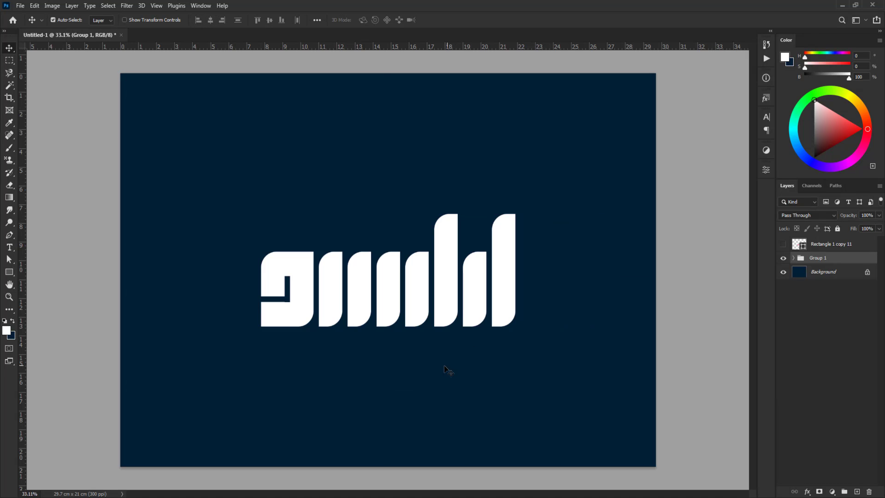
click(399, 367)
Draw a white circle about 1.03 cm wide above the tall bar in the middle of the word
scroll(465, 245, up, 2)
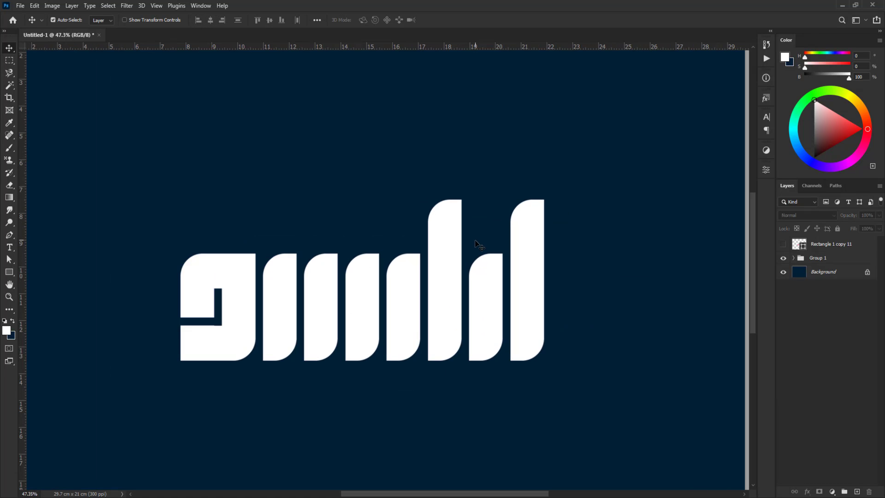
right_click(21, 273)
click(42, 280)
drag(455, 158, 484, 185)
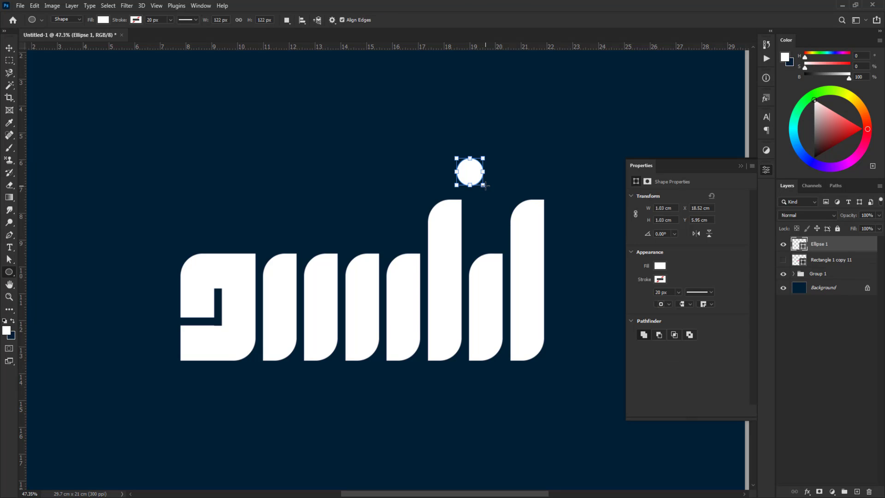
key(v)
click(740, 165)
Resize the circle to 1.3 cm wide and 1.3 cm high
key(ctrl+t)
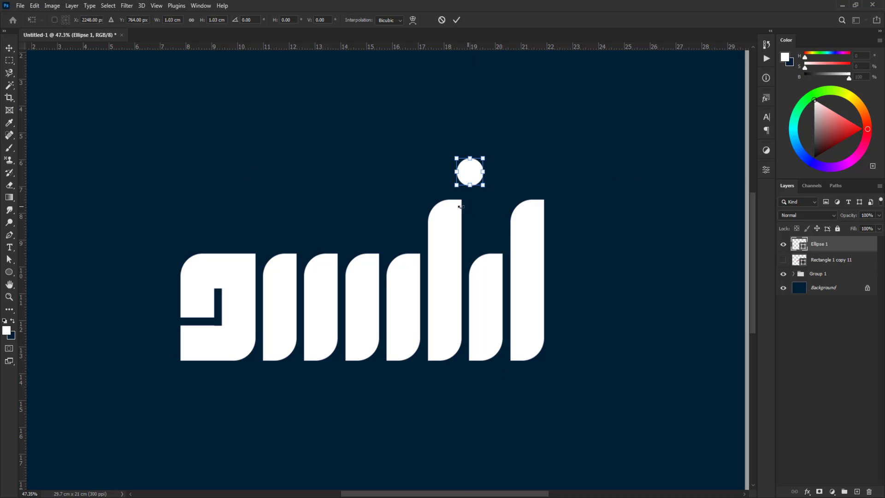
text(1.3)
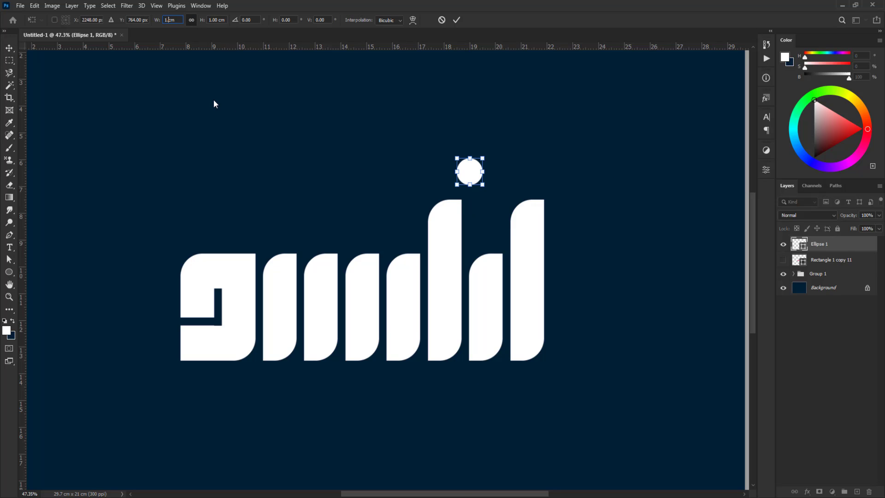
key(Return)
key(Return)
Duplicate the circle into four dots above the short bars and two below the second letter, shifting the lower pair left
drag(471, 177, 276, 392)
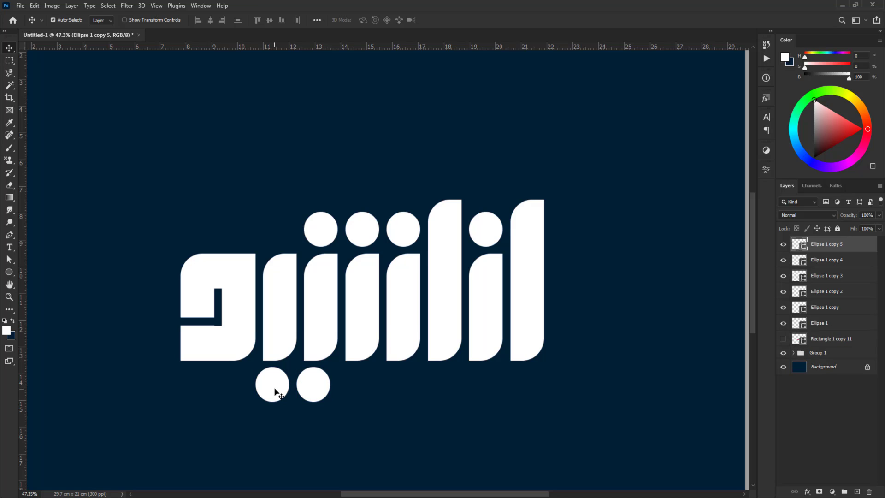
shift+click(312, 391)
key(shift+Left)
key(shift+Left)
key(shift+Left)
key(shift+Left)
key(shift+Left)
key(shift+Left)
key(shift+Left)
key(shift+Left)
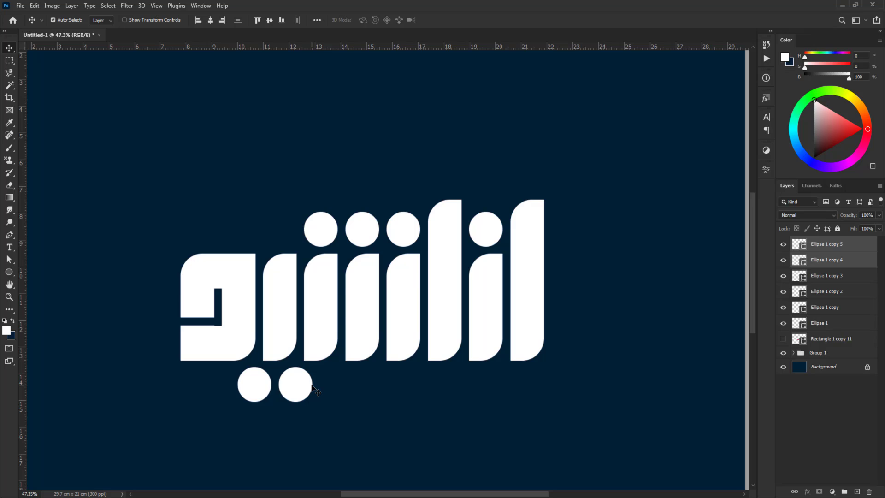
key(ctrl+0)
click(695, 248)
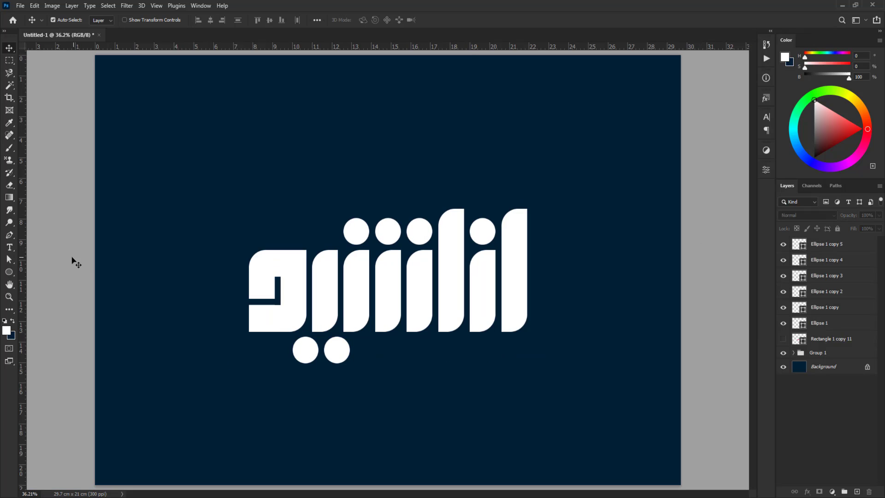
click(8, 272)
scroll(549, 254, up, 1)
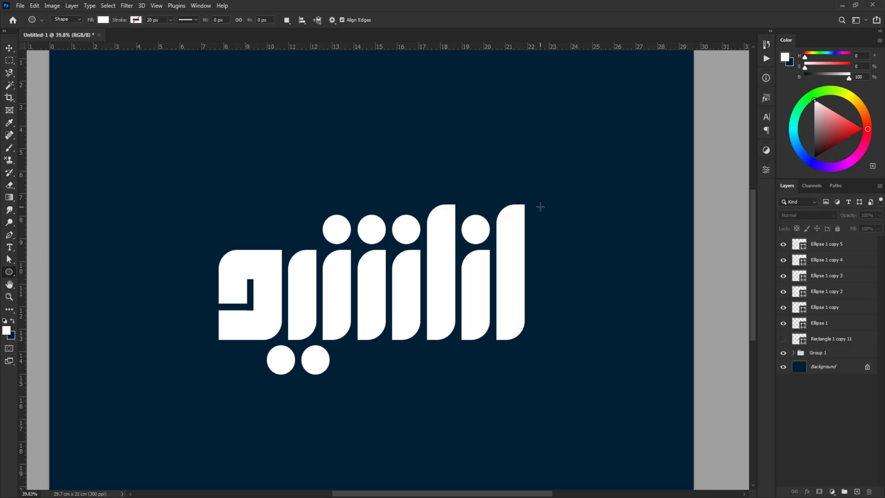
drag(540, 206, 578, 343)
key(ctrl+z)
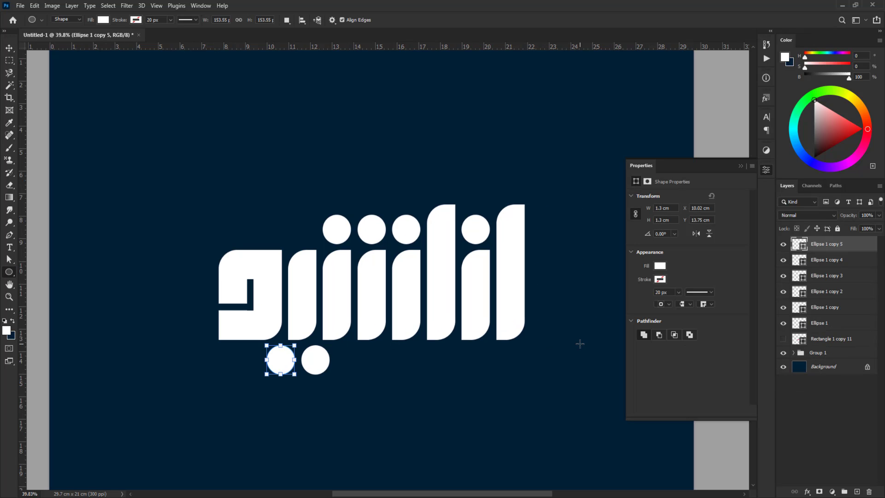
click(9, 48)
click(35, 226)
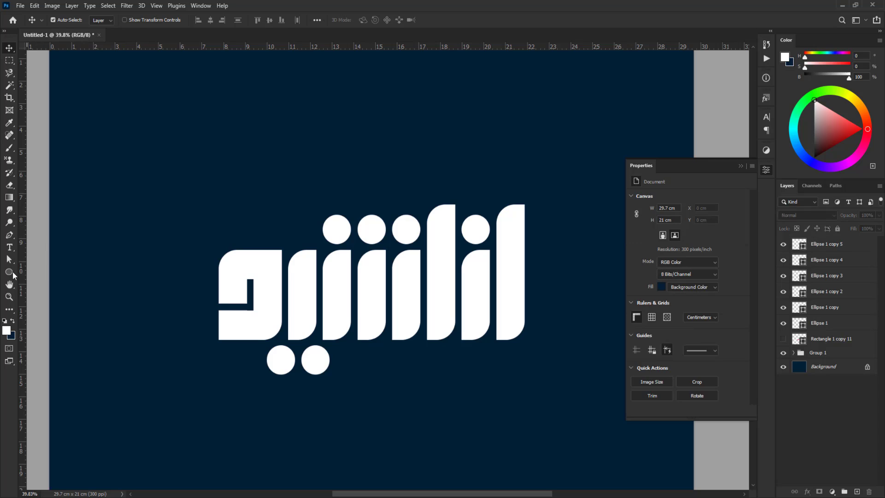
Draw a white rectangle about 2.4 by 5.77 cm just right of the last tall bar
click(10, 271)
click(51, 274)
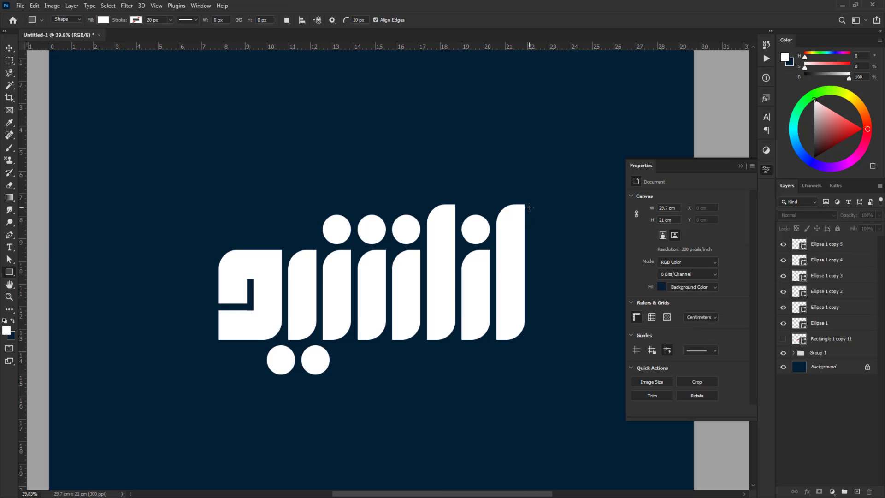
drag(529, 207, 581, 337)
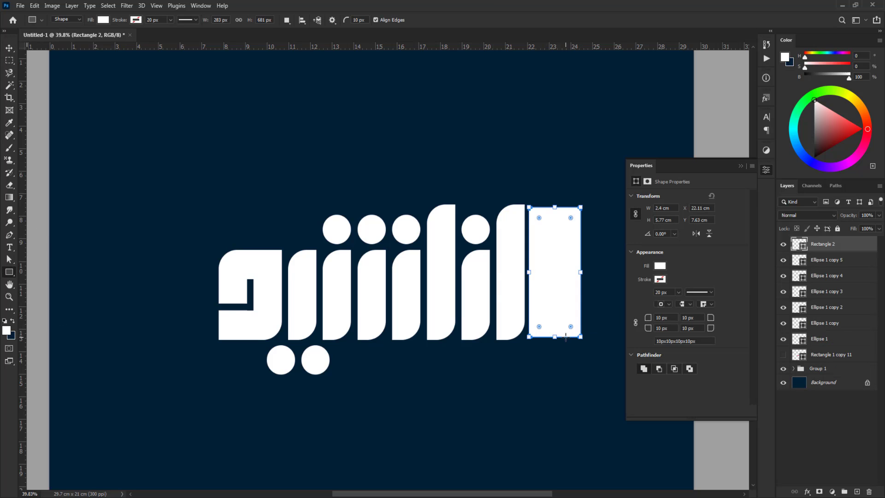
Set the rectangle's width to 2.5 cm and its height to 5.5 cm
key(ctrl+t)
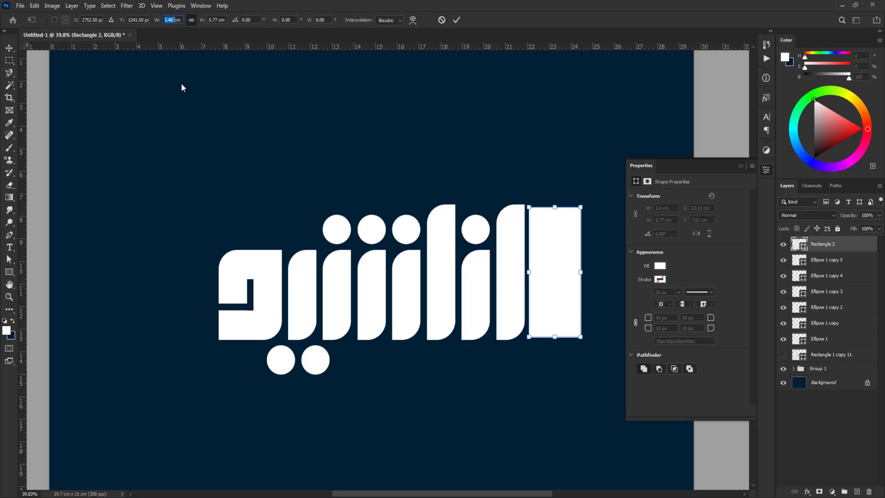
text(3)
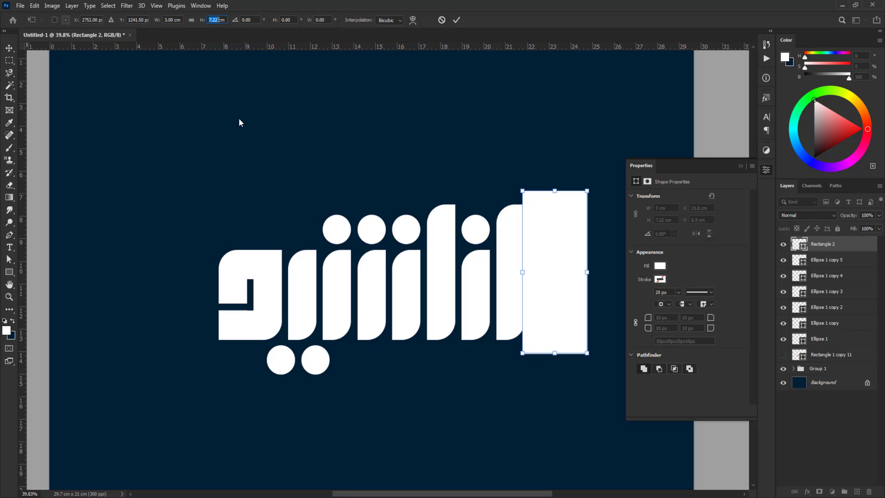
text(5)
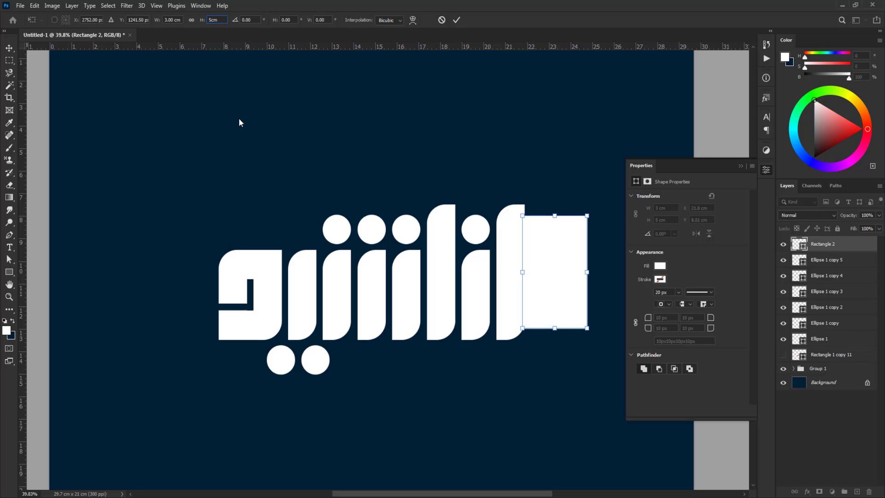
click(171, 20)
text(2.5)
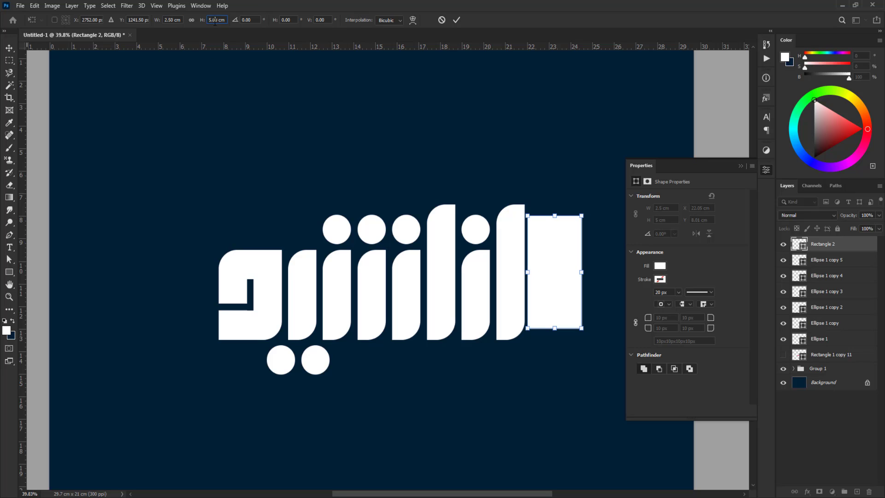
double_click(214, 21)
text(5.5)
key(Return)
key(Return)
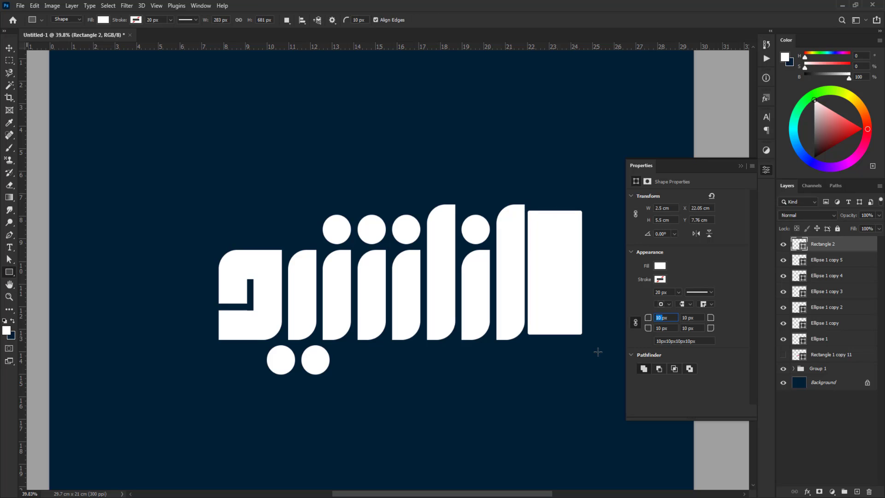
Round the rectangle's corners to 50 px and move it slightly right to leave a gap beside the tall bar
key(Return)
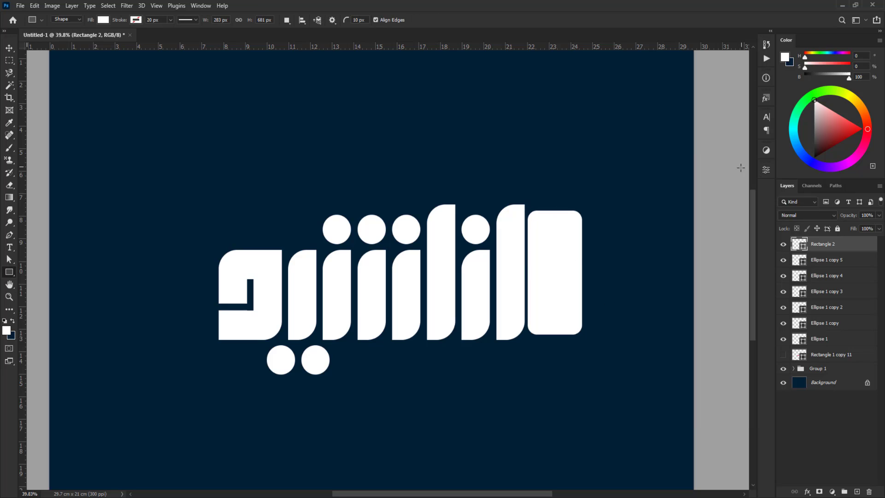
key(v)
drag(552, 257, 555, 258)
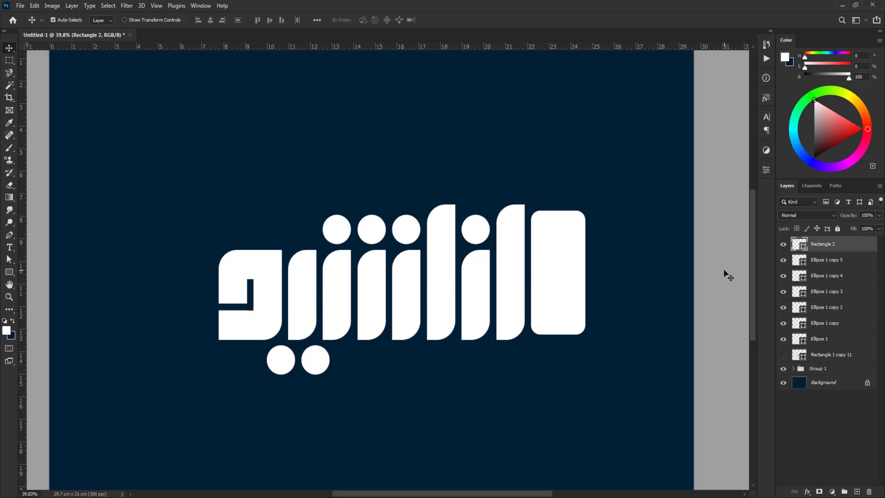
click(724, 271)
Align the vertical centers of the rounded rectangle and the neighboring tall bar, and collapse the letter group
click(549, 270)
shift+click(513, 263)
click(269, 20)
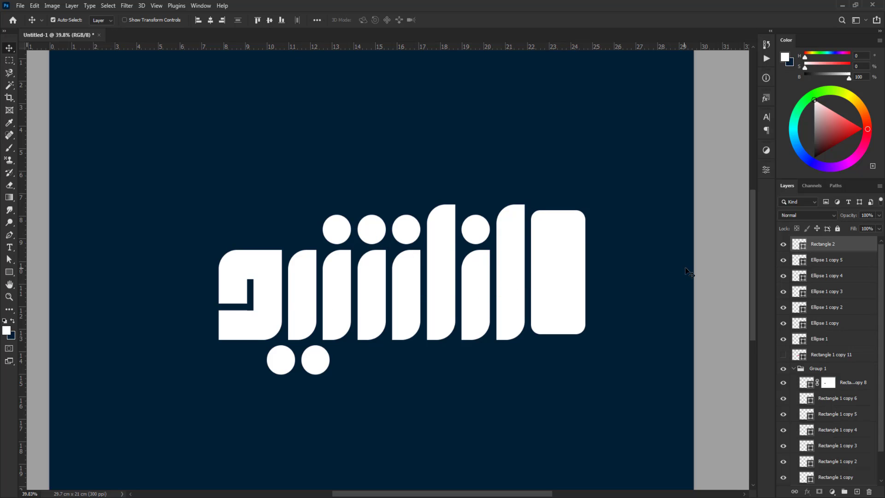
click(793, 369)
Duplicate the rounded rectangle to its right and resize the copy to 1 cm wide and 3.5 cm high
click(568, 271)
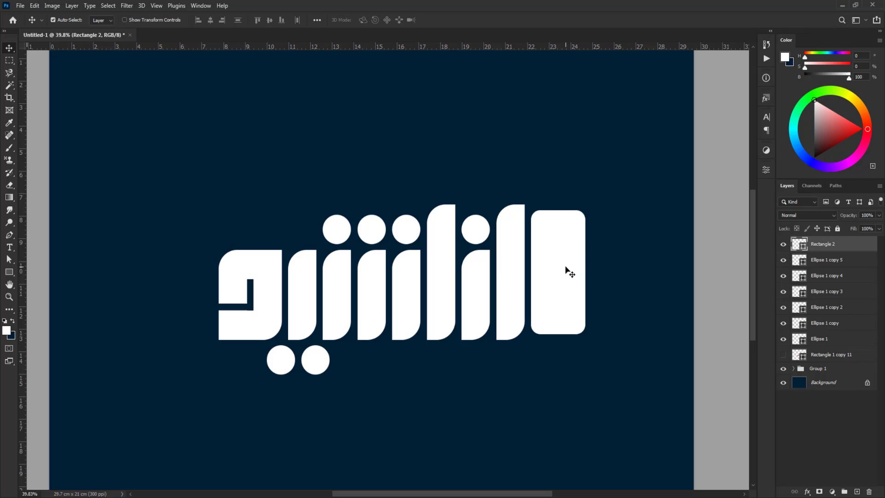
drag(551, 270, 611, 271)
key(ctrl+t)
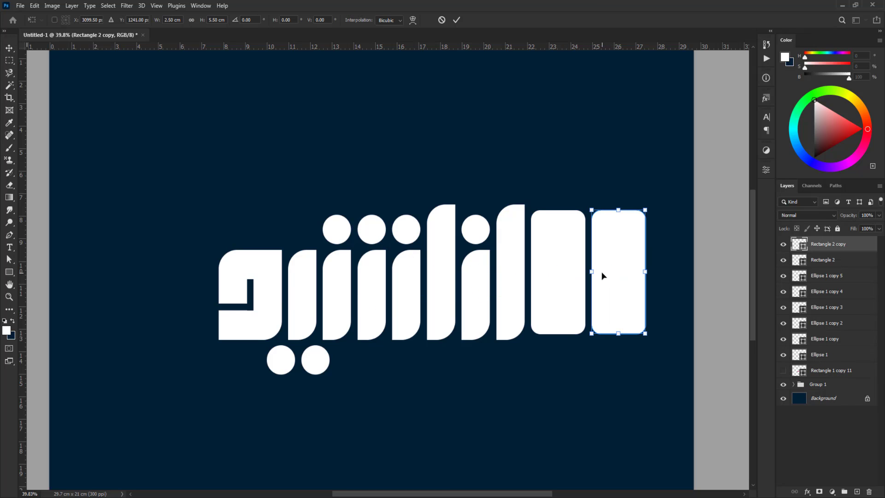
text(1)
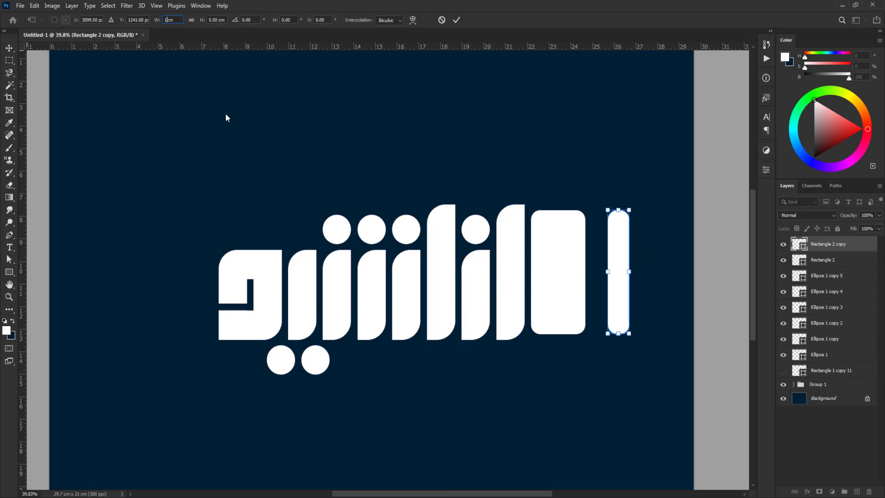
key(Return)
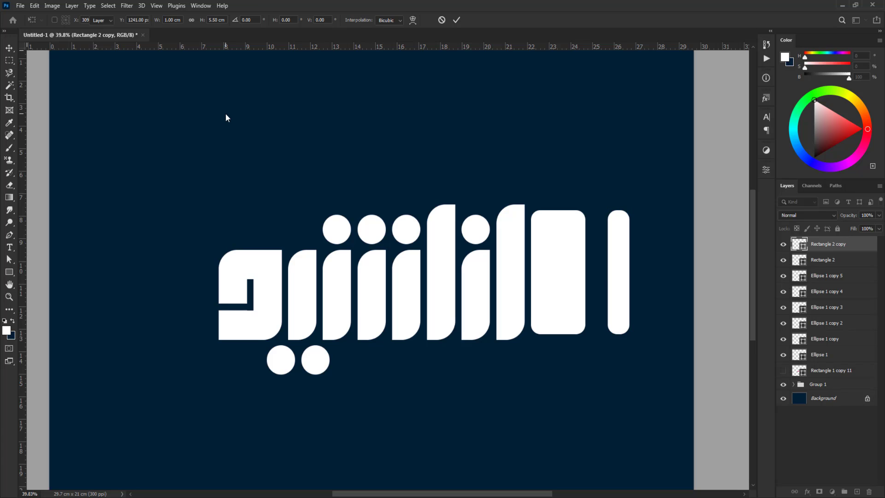
key(ctrl+t)
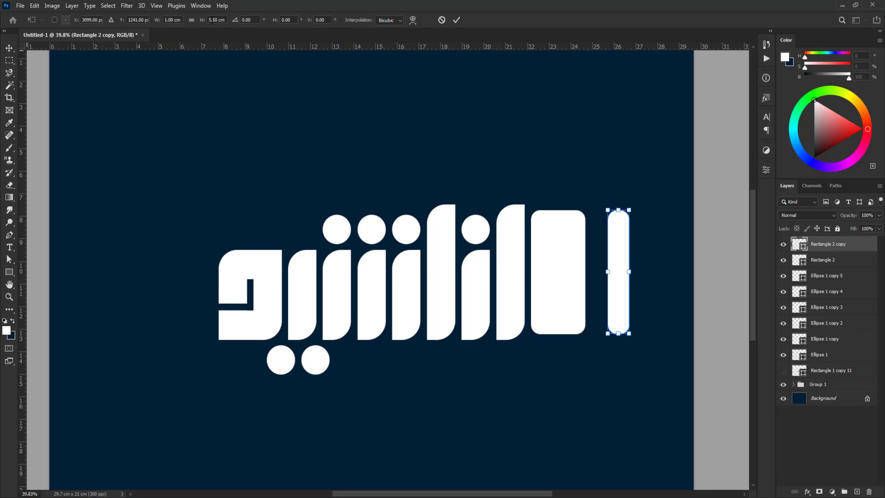
text(3.5cm)
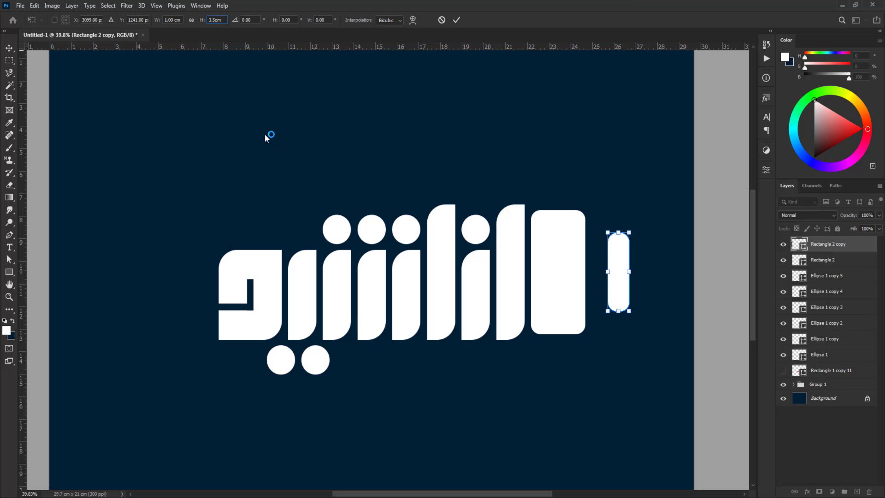
key(Return)
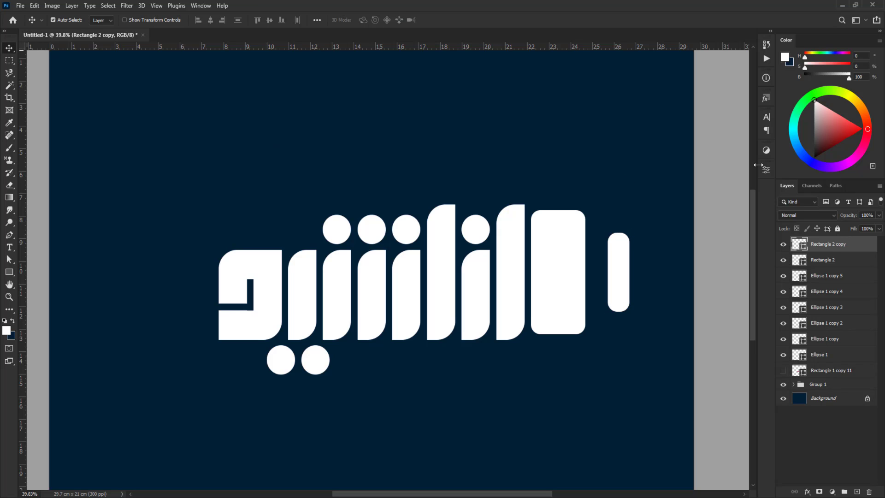
Set both left corner radii of the narrow copy to 0 px
click(766, 169)
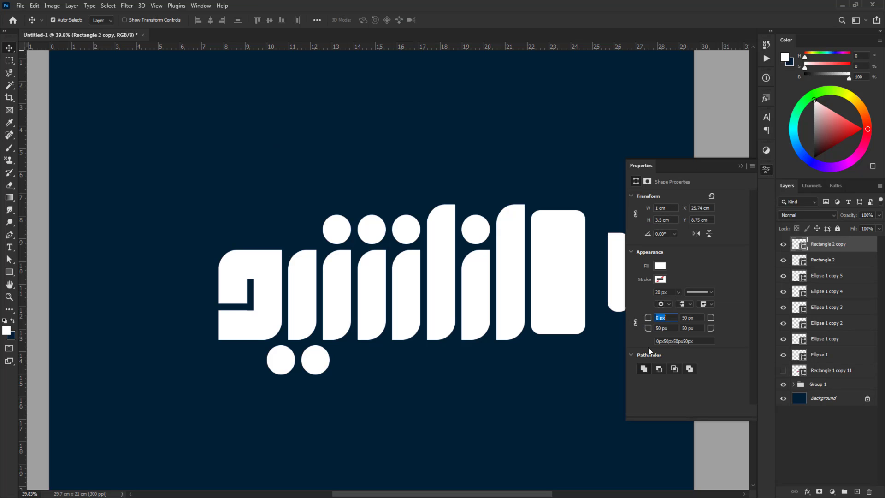
key(Tab)
key(Tab)
text(0)
key(Tab)
key(Return)
click(740, 165)
Move the narrow shape flush against the right side of the large rounded rectangle
drag(619, 275, 597, 275)
click(703, 278)
click(599, 270)
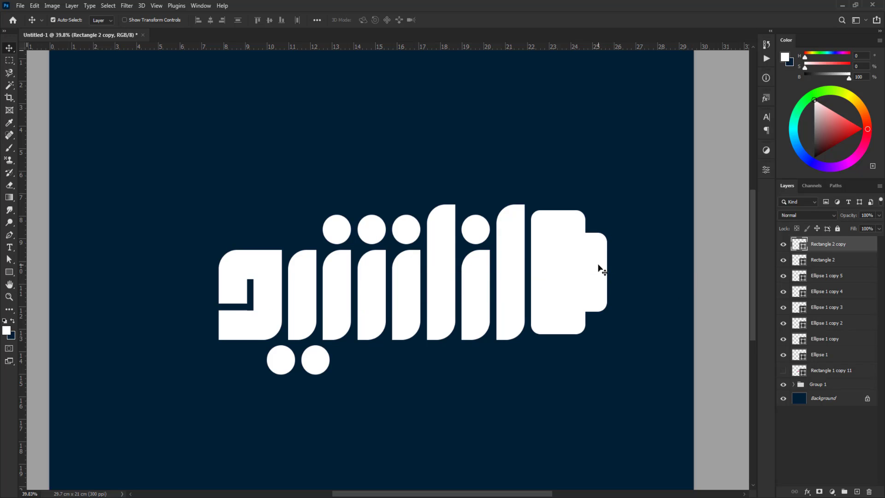
Duplicate both rectangles of the stepped shape and place the copy on the empty side beyond the word's opposite end
shift+click(557, 267)
scroll(606, 281, down, 4)
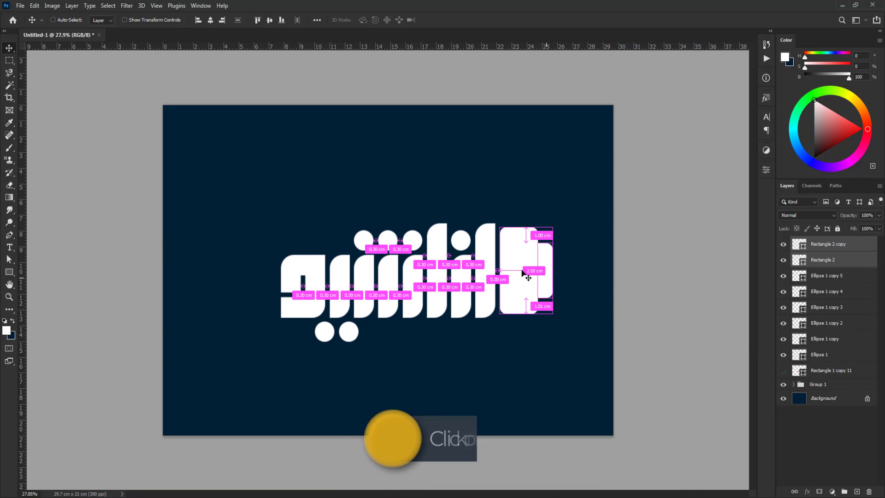
drag(523, 282, 234, 276)
Flip the copied stepped shape horizontally and place it close to the word's end, mirroring the original
key(ctrl+t)
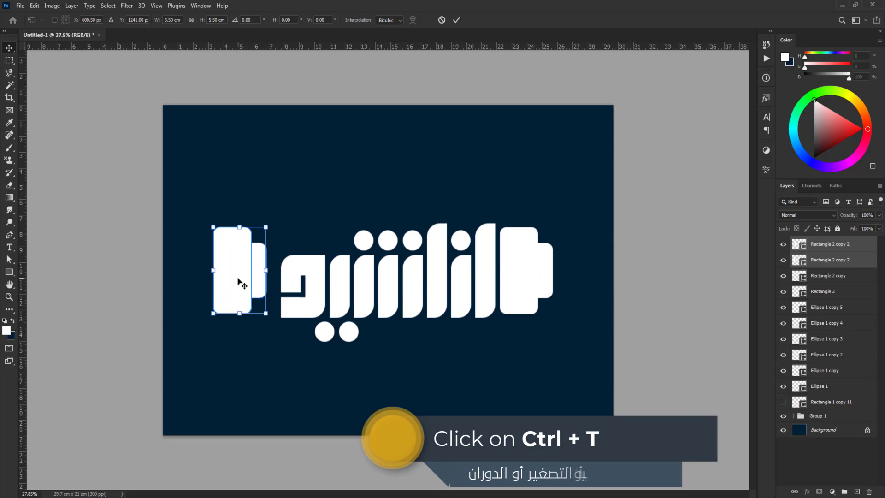
right_click(241, 262)
click(260, 453)
scroll(247, 311, up, 2)
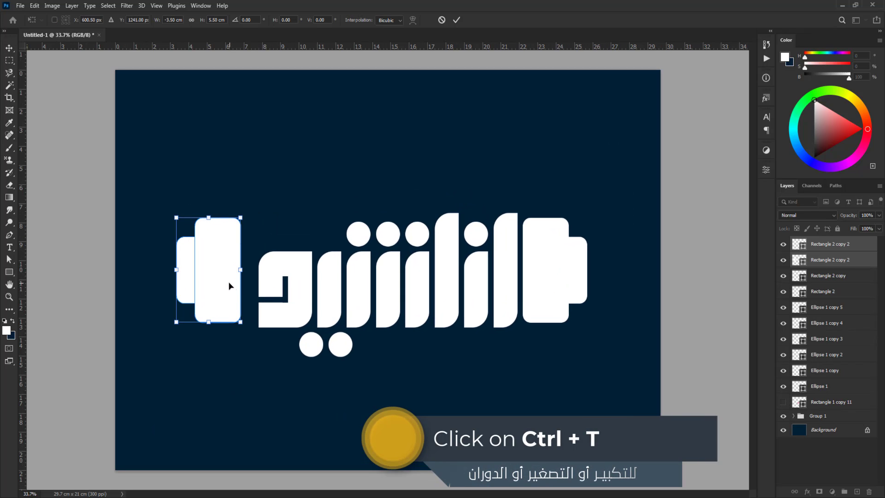
mouse_move(229, 285)
mouse_down()
mouse_move(241, 286)
mouse_move(232, 292)
mouse_up()
key(Return)
ctrl+click(265, 397)
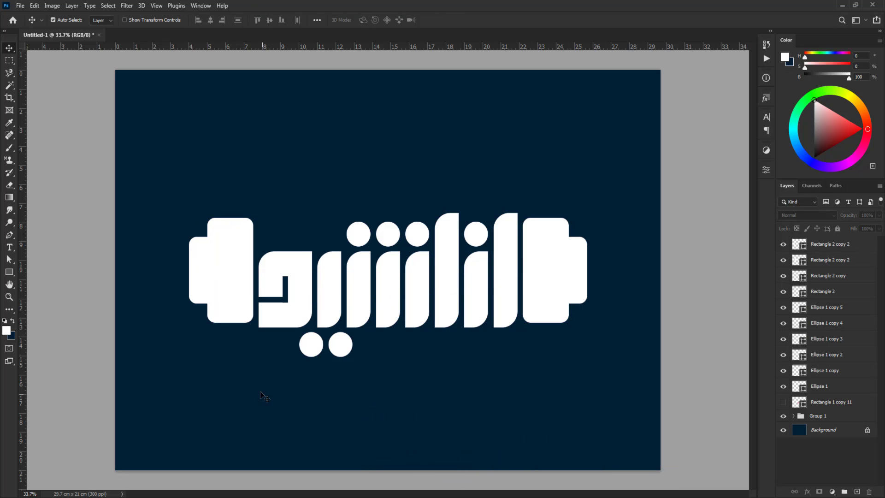
Move the whole word together with both stepped shapes down into the lower half of the canvas
scroll(265, 395, down, 1)
drag(180, 162, 553, 400)
drag(414, 300, 414, 350)
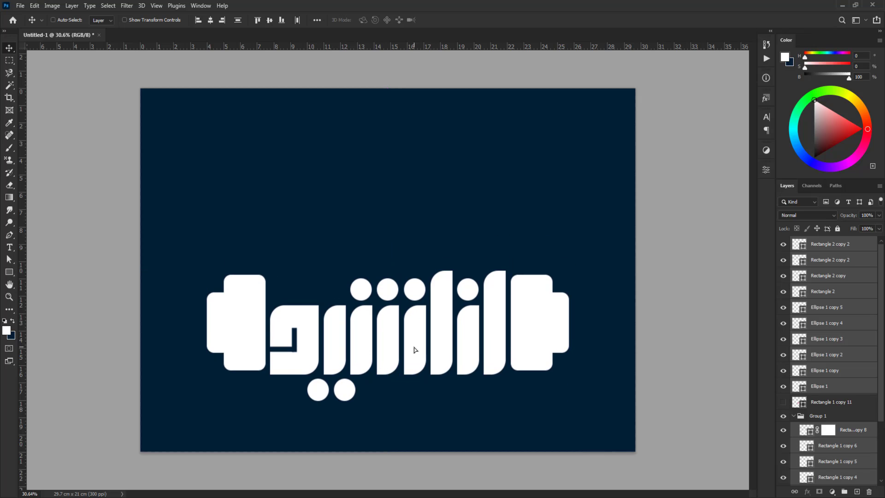
click(667, 317)
Draw a large circle about 2735 px in diameter, centered horizontally on the word and enclosing both stepped shapes
right_click(10, 272)
click(48, 282)
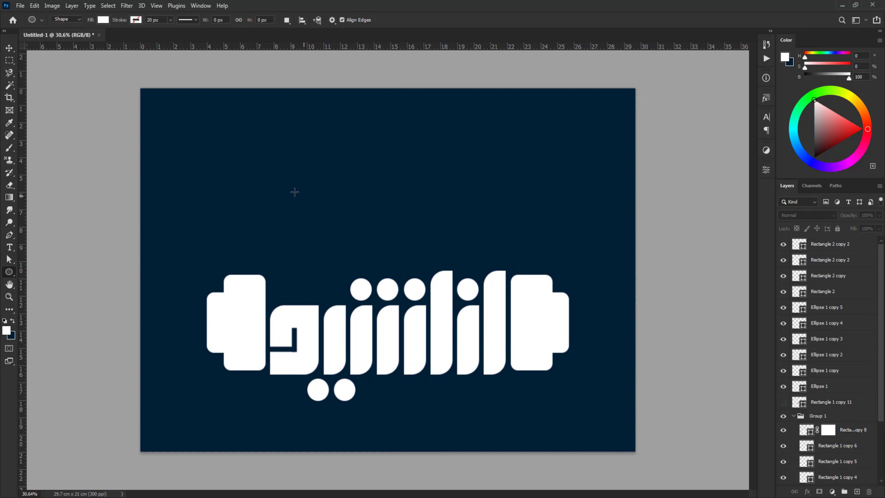
drag(254, 159, 689, 466)
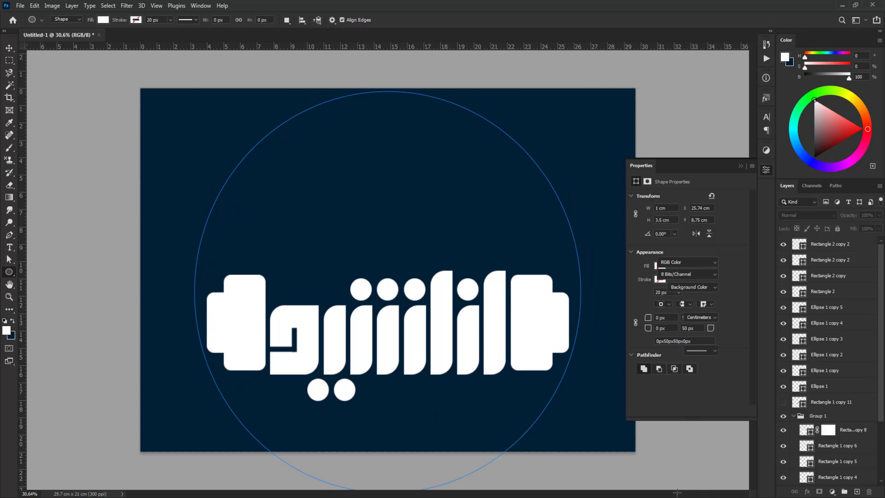
click(740, 166)
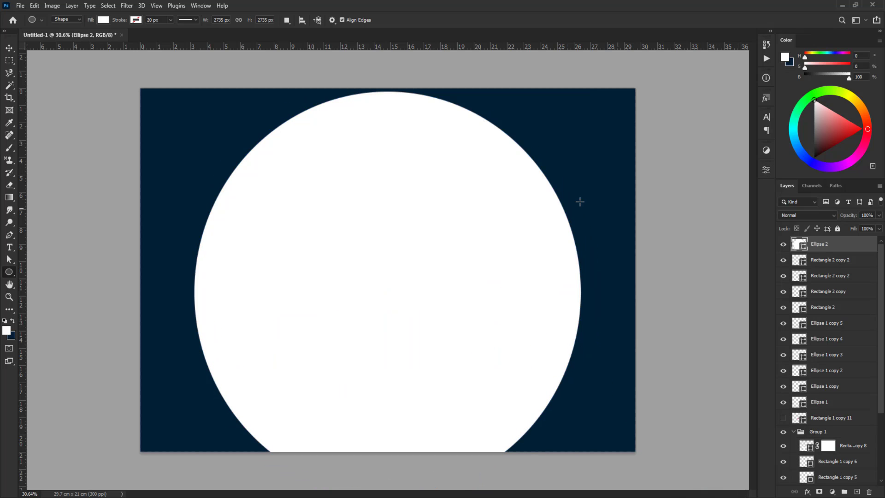
Remove the circle's fill and give it a white 50 px stroke
click(103, 20)
click(49, 39)
click(137, 20)
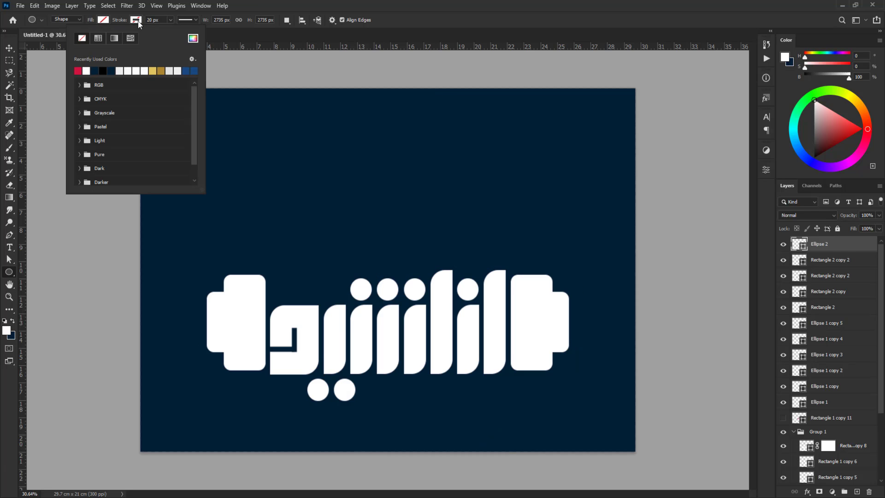
click(87, 70)
click(148, 20)
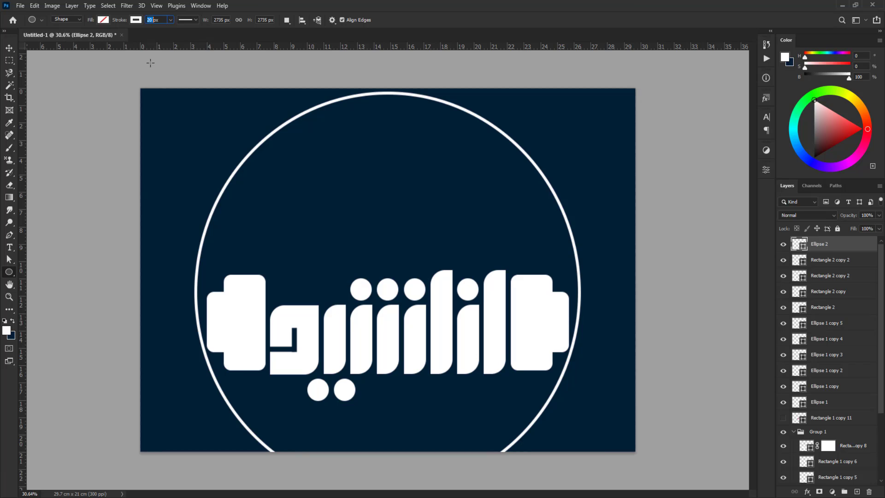
key(Return)
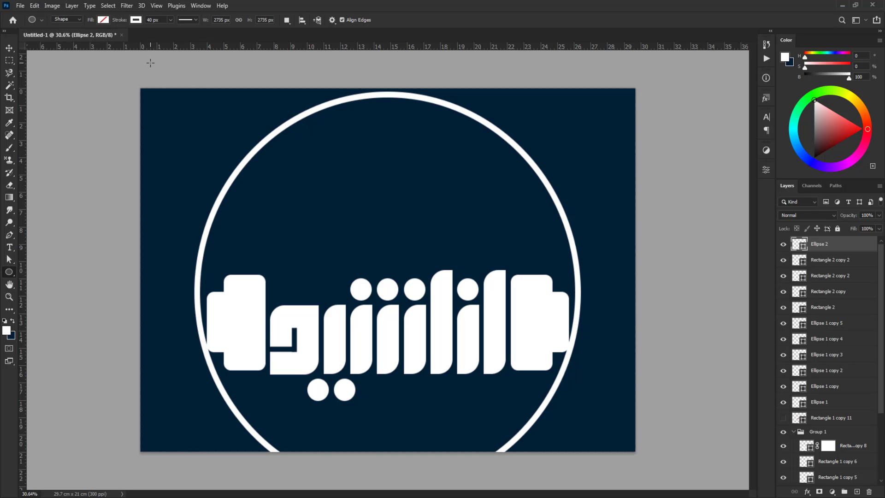
text(50)
key(Return)
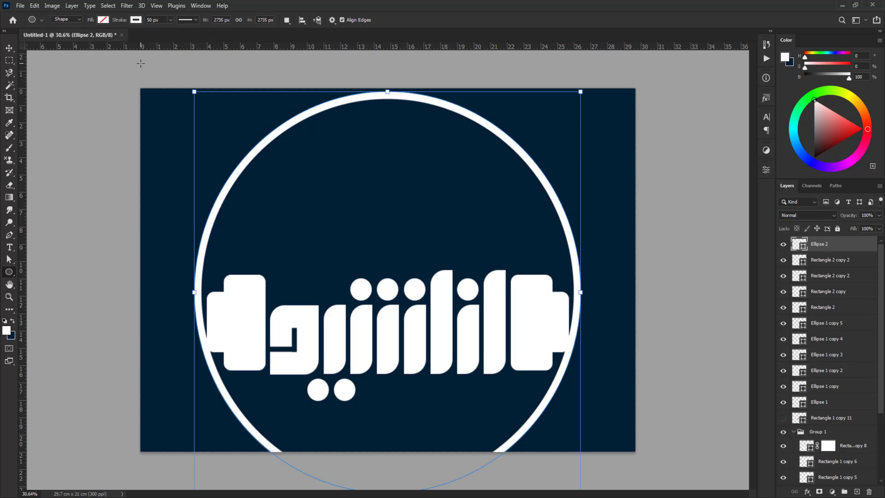
Move the white ring down until its center is level with the middle of the stepped shapes
key(ctrl+t)
drag(383, 223, 382, 254)
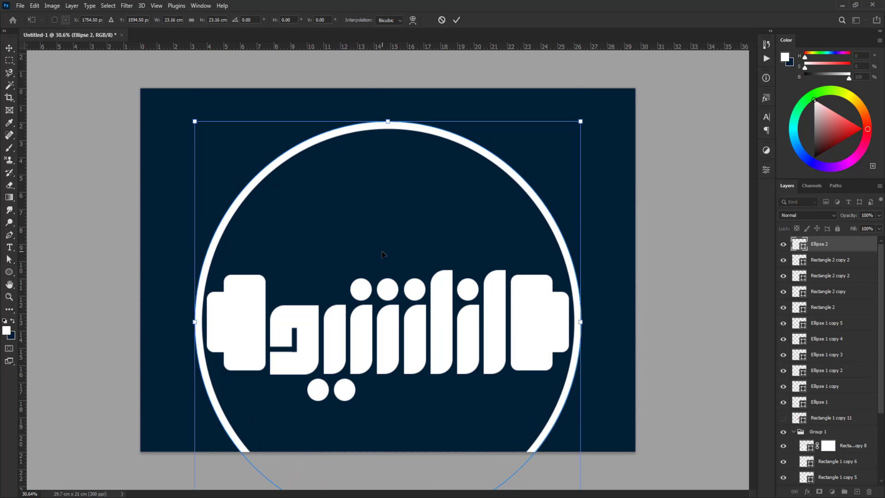
key(Return)
scroll(640, 222, down, 2)
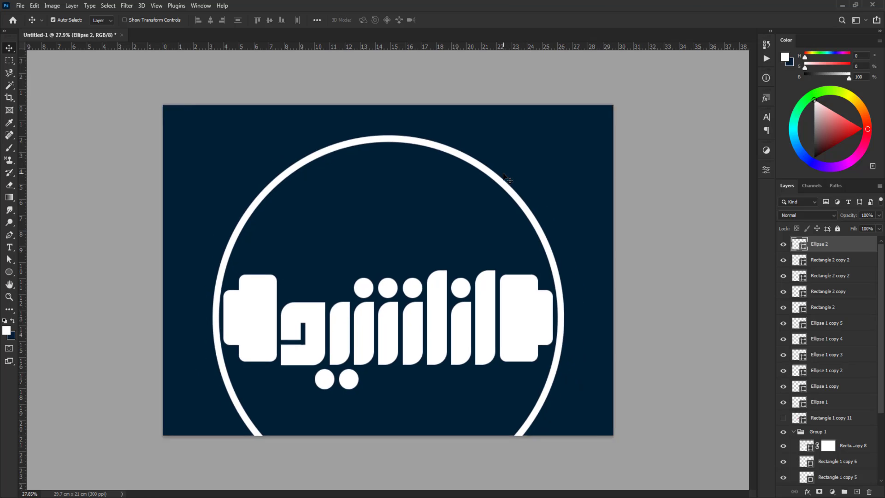
click(645, 297)
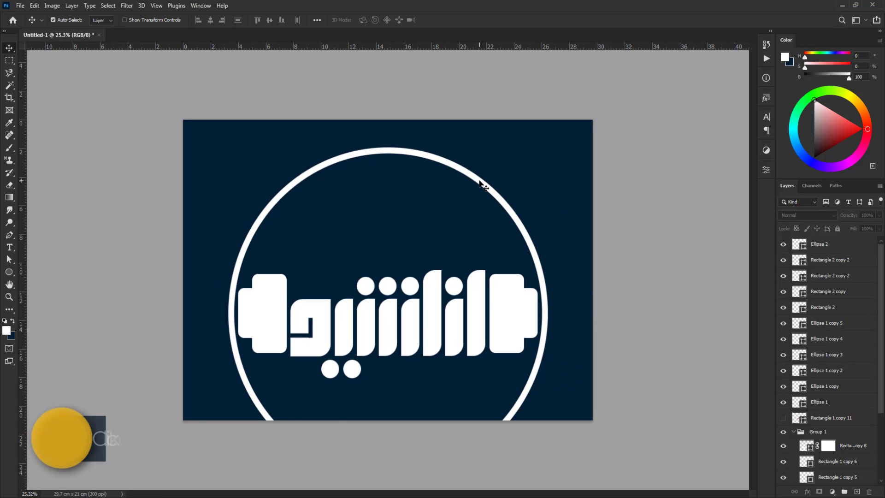
Duplicate the white ring and give the copy a gold 80 px stroke
click(481, 184)
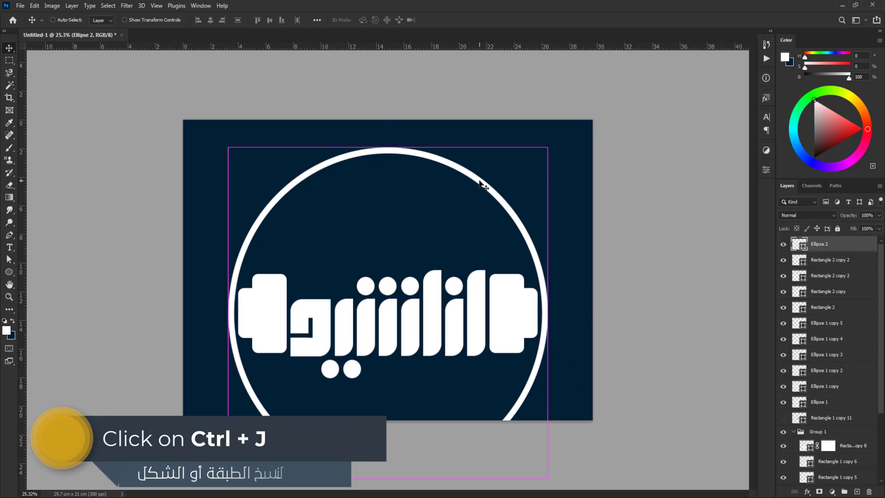
key(ctrl+j)
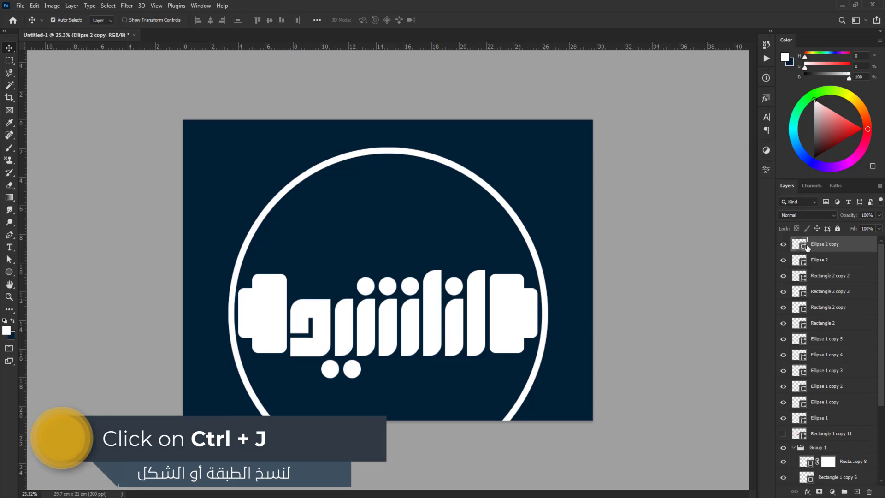
key(u)
click(135, 21)
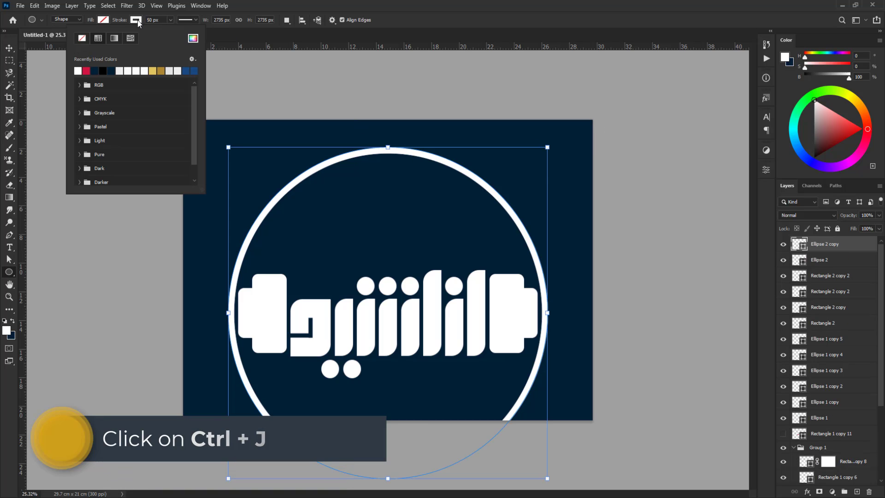
click(153, 70)
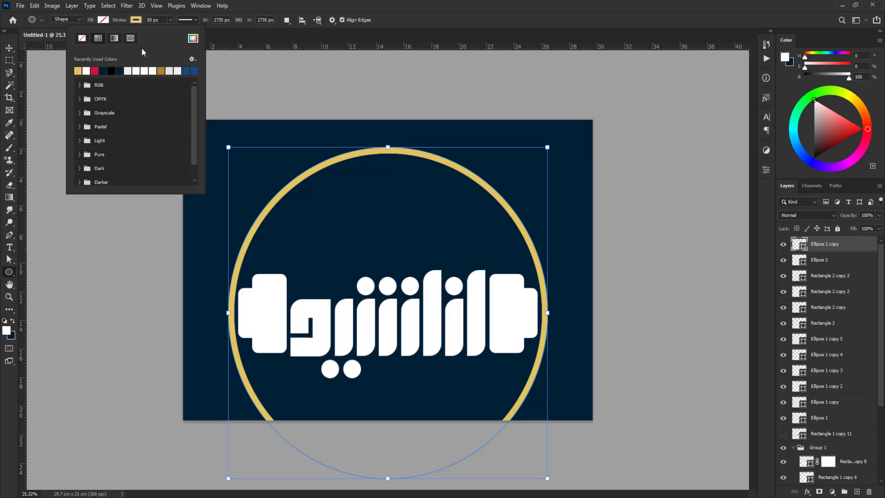
click(150, 20)
text(80)
key(Return)
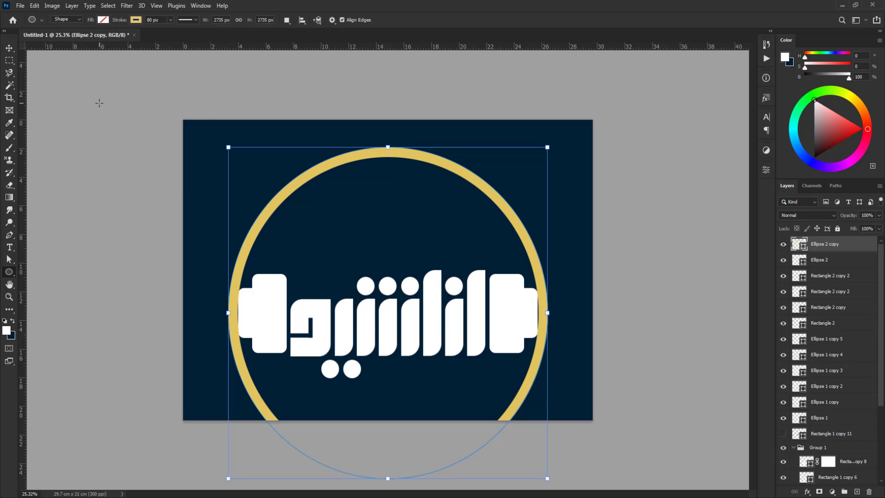
key(v)
Hide the gold ring and mask out the lower half of the white ring, leaving a headband arc
scroll(435, 187, down, 1)
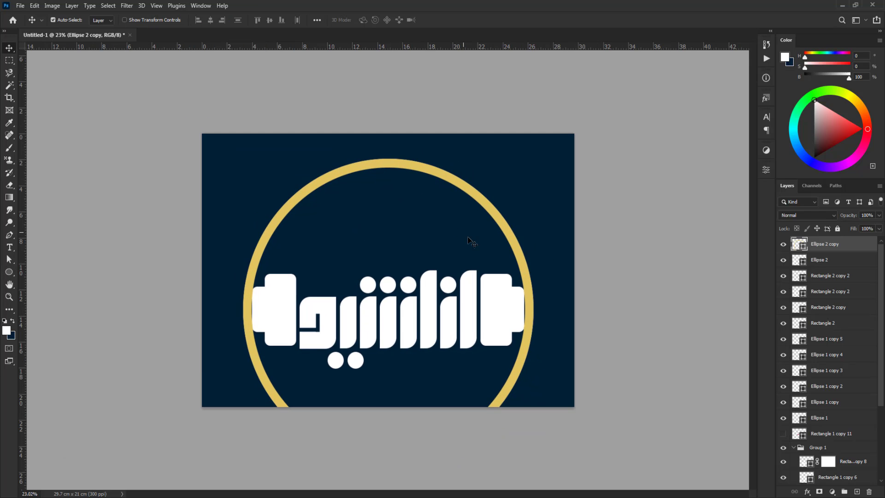
click(782, 245)
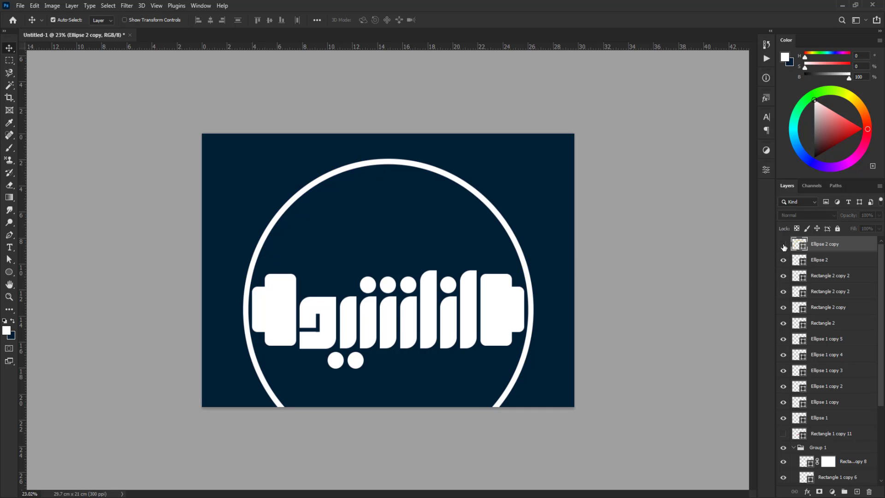
click(530, 283)
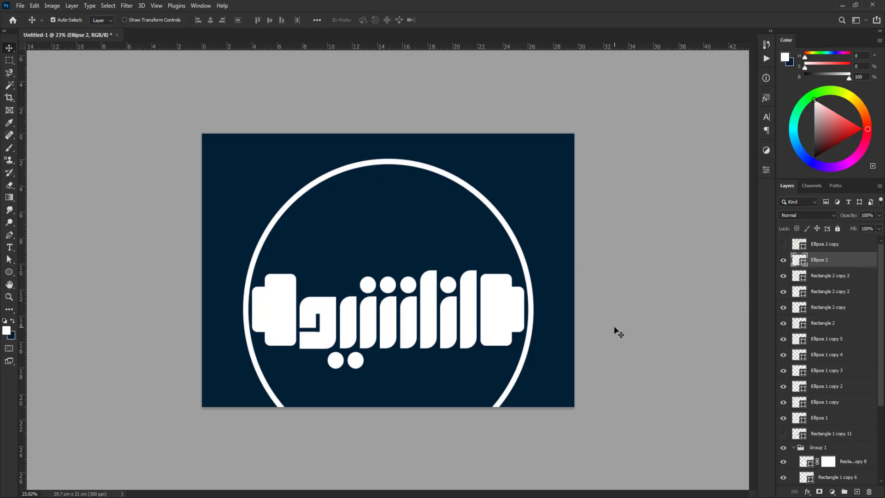
click(818, 491)
click(9, 61)
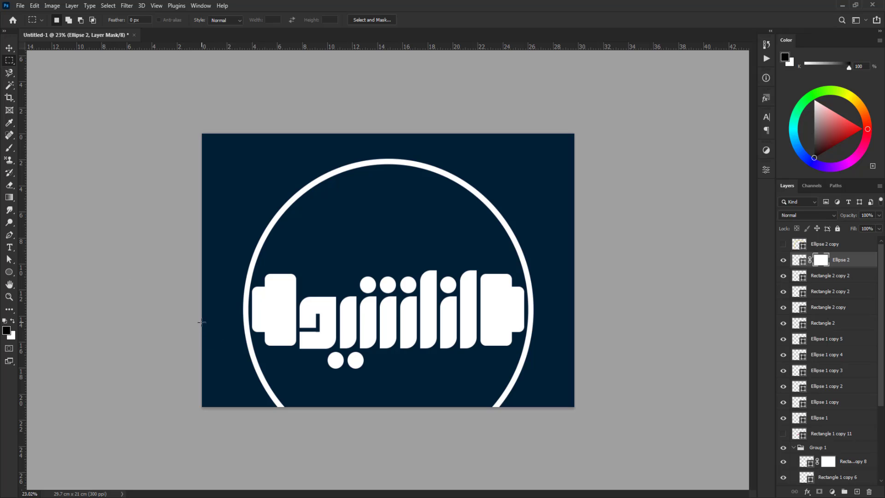
drag(197, 315, 592, 441)
key(alt+BackSpace)
key(ctrl+d)
key(v)
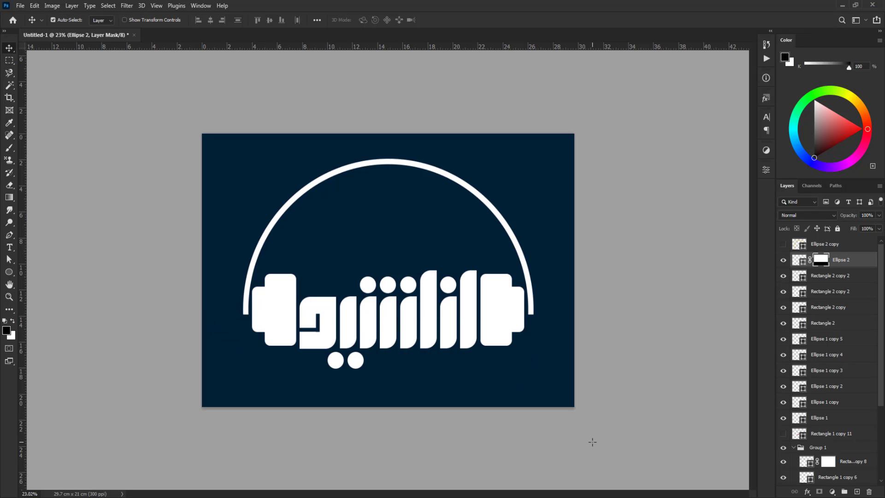
Show the gold ring and mask out everything except its top arc above the word
click(783, 244)
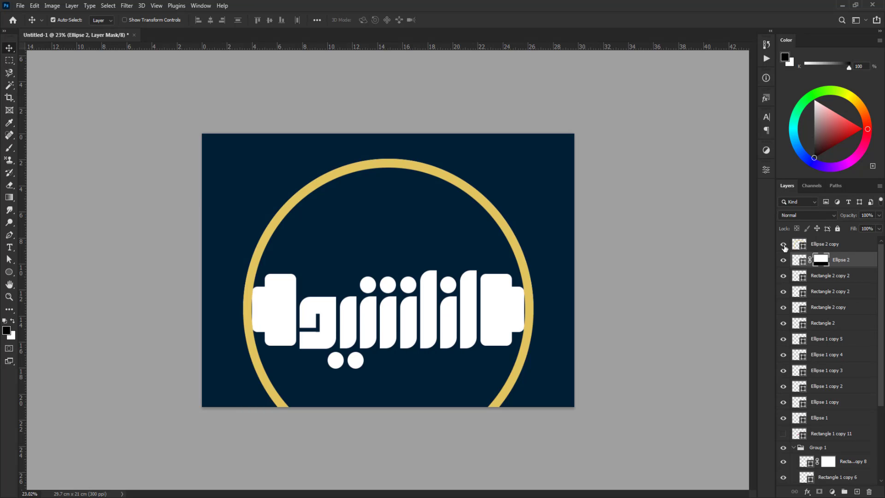
click(799, 247)
click(820, 493)
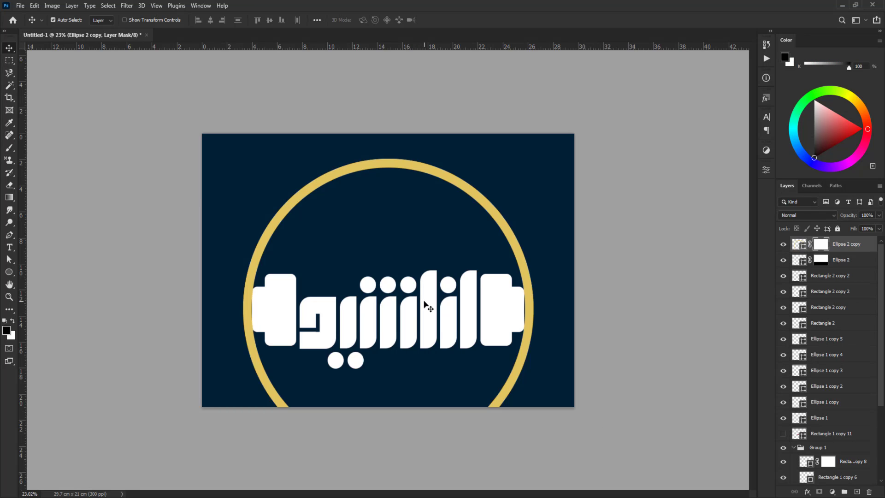
click(9, 60)
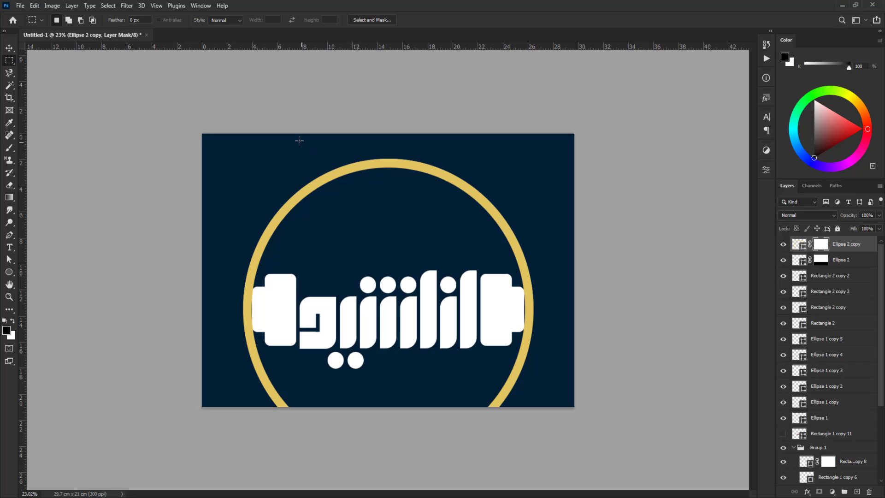
drag(286, 135, 490, 257)
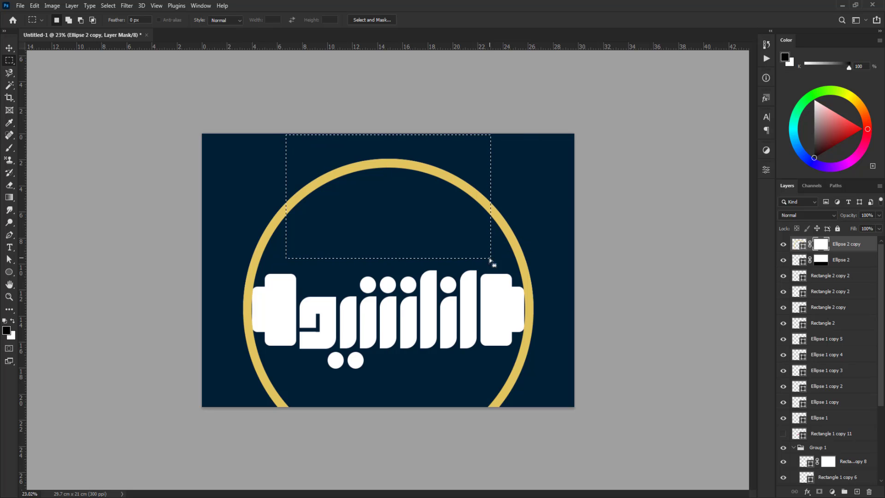
right_click(427, 199)
click(450, 213)
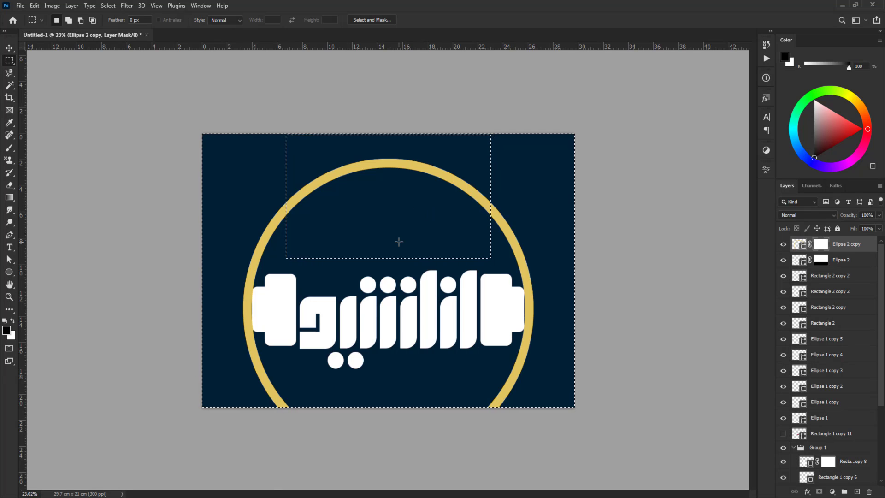
key(alt+BackSpace)
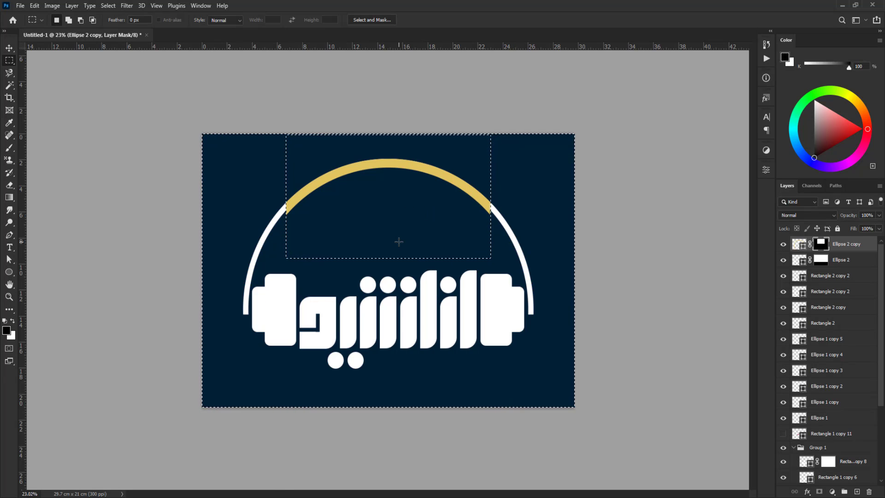
key(ctrl+d)
key(v)
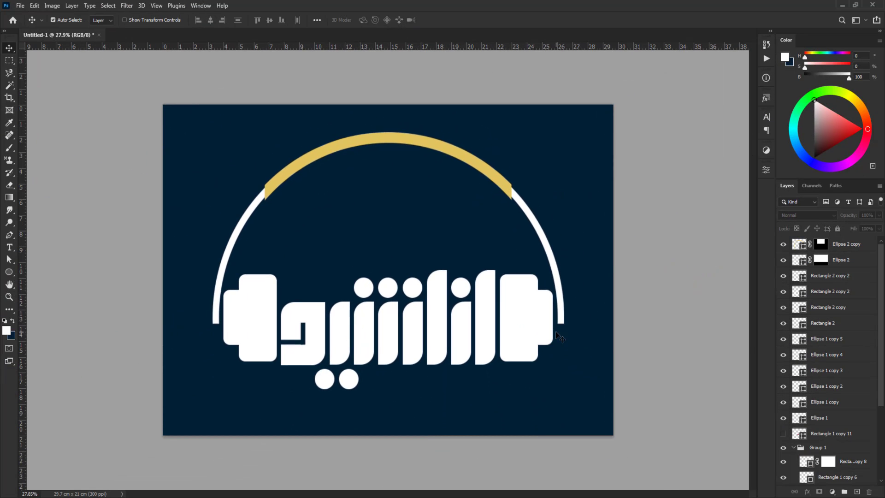
Draw a small rounded rectangle, about 0.54 cm wide and 0.5 cm high, bridging the right stepped shape and the white arc
scroll(558, 337, up, 4)
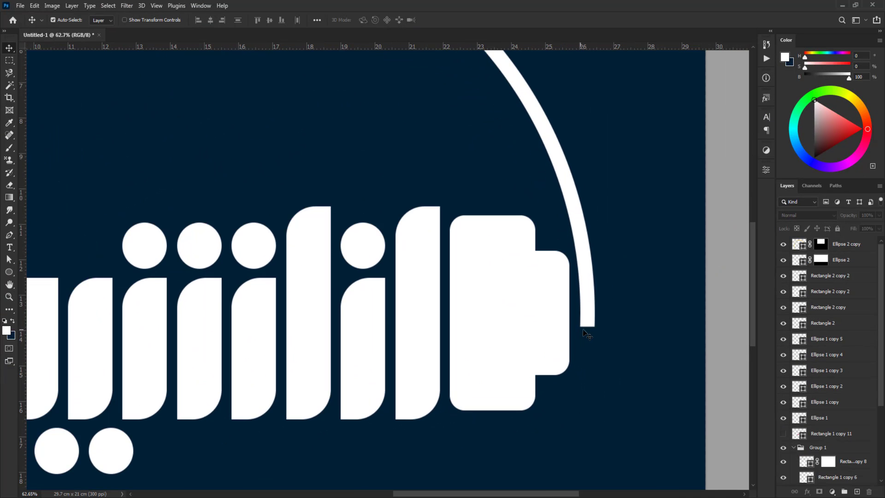
click(8, 272)
scroll(559, 306, up, 5)
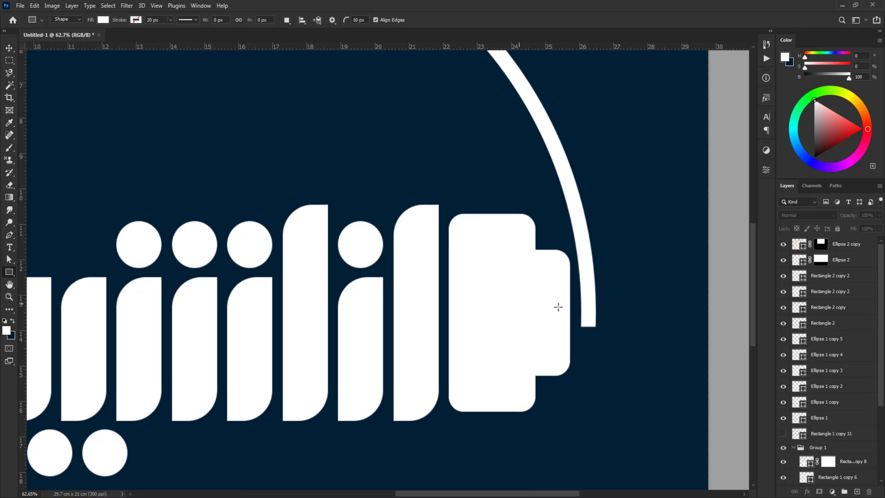
drag(668, 299, 586, 328)
Align the vertical centers of the small connector rectangle and the narrow rectangle beside it
key(v)
shift+click(543, 270)
click(269, 20)
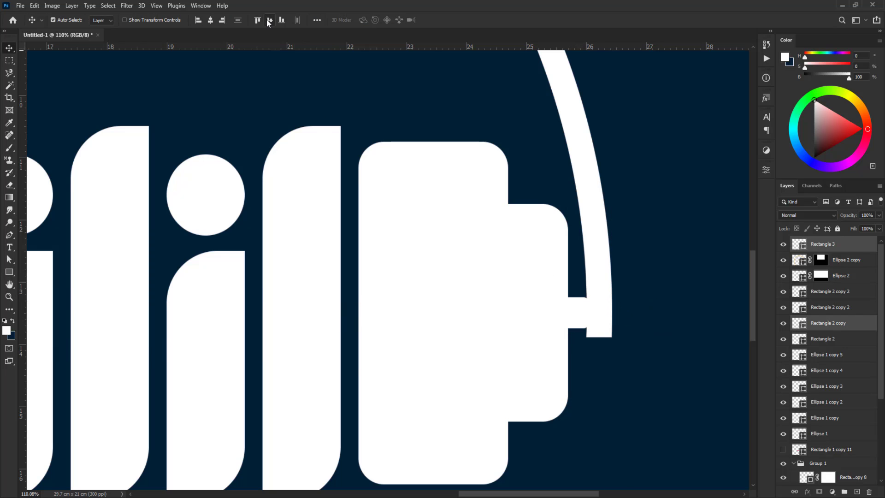
click(681, 294)
Shift the small right connector outward to overlap the white arc and stretch it upward to about 0.72 cm high
click(579, 310)
key(ctrl+t)
scroll(595, 322, up, 1)
scroll(595, 322, up, 4)
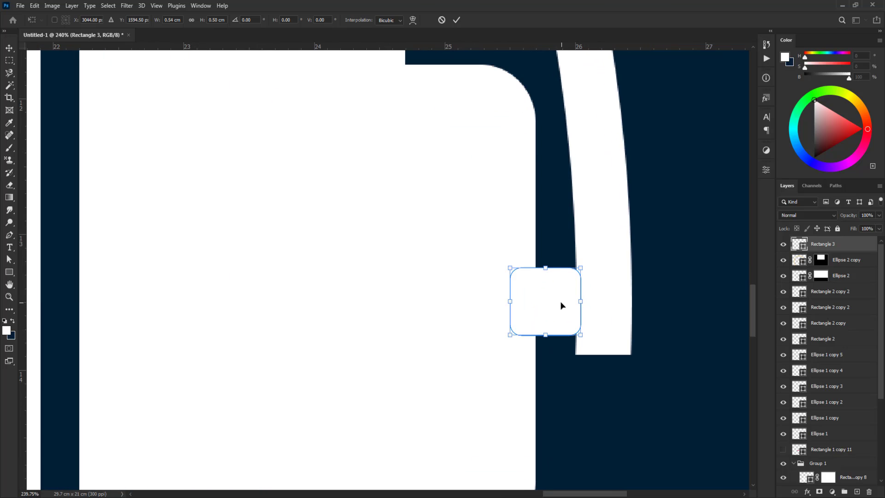
drag(562, 304, 573, 300)
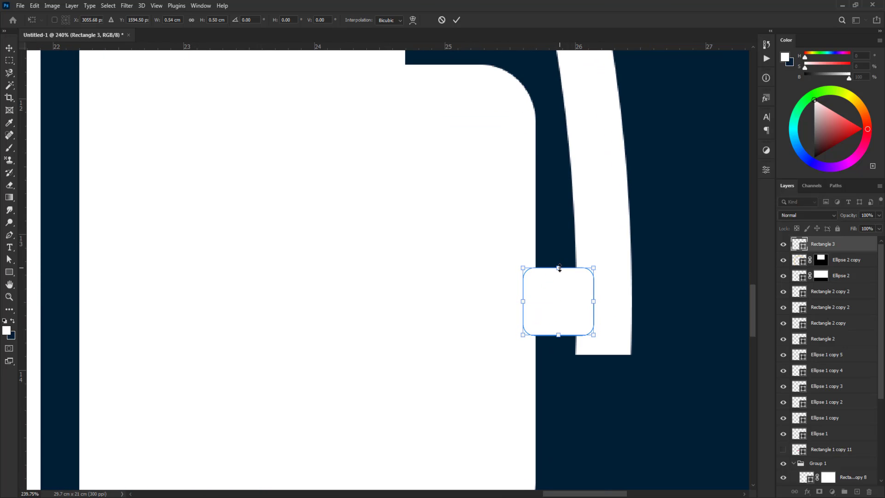
drag(559, 267, 560, 238)
key(Return)
scroll(564, 359, down, 10)
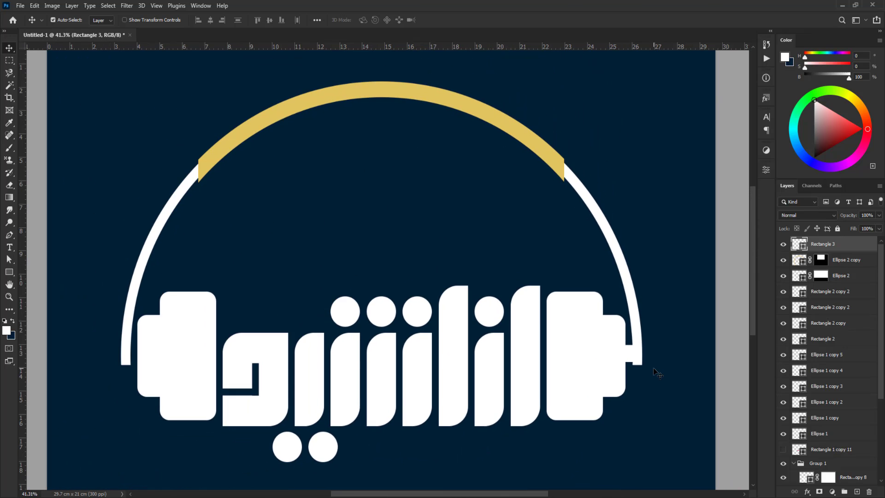
Place a copy of the small connector between the left ear cup and the left end of the white arc
drag(609, 362, 156, 367)
key(ctrl+t)
scroll(159, 369, up, 15)
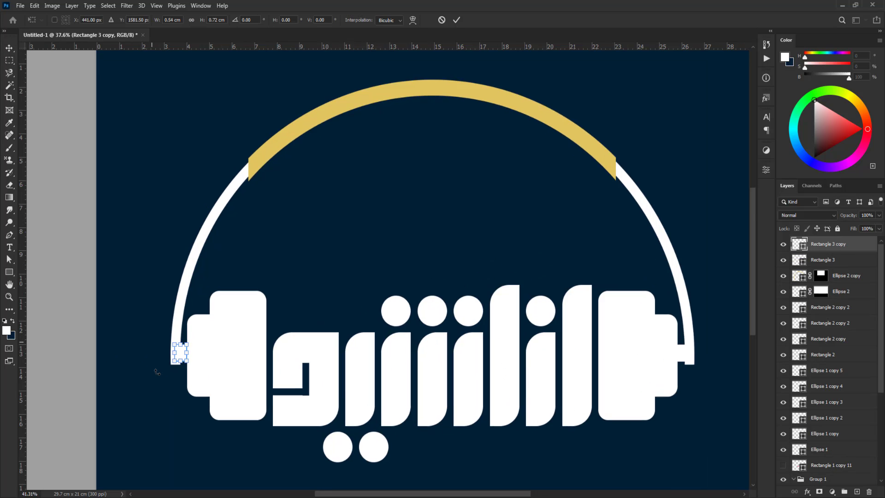
drag(236, 303, 248, 305)
key(Return)
key(ctrl+0)
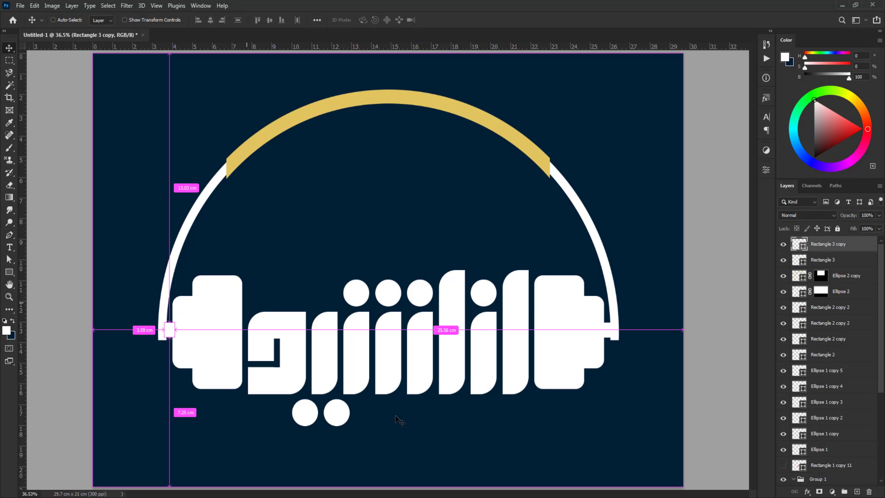
Add a gold linear Gradient Overlay at 90° to the right ear cup's wide rounded rectangle
ctrl+click(557, 296)
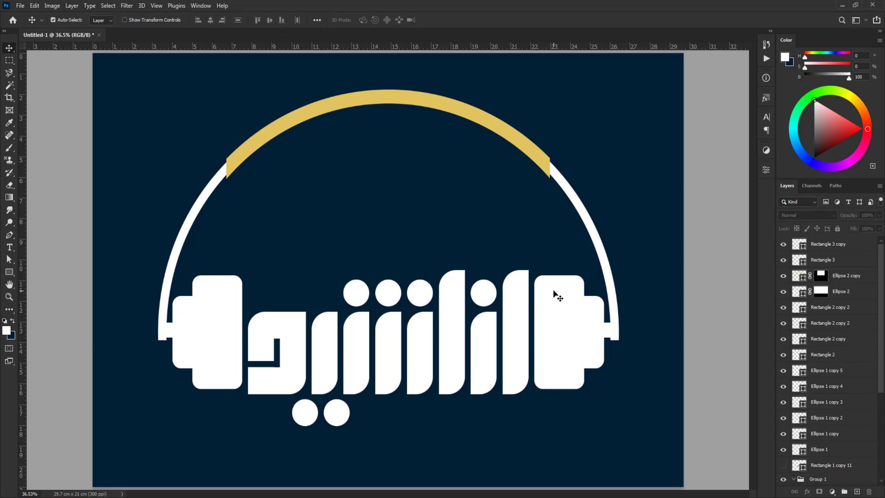
click(806, 492)
click(830, 460)
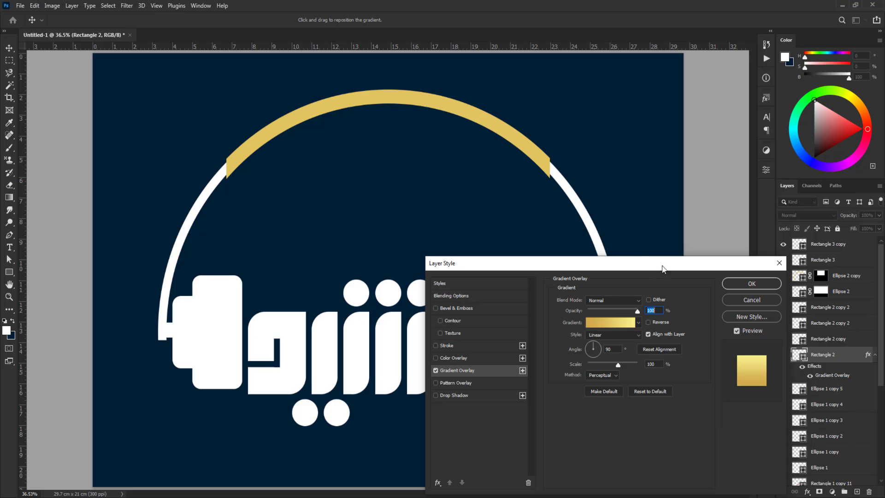
drag(662, 269, 345, 219)
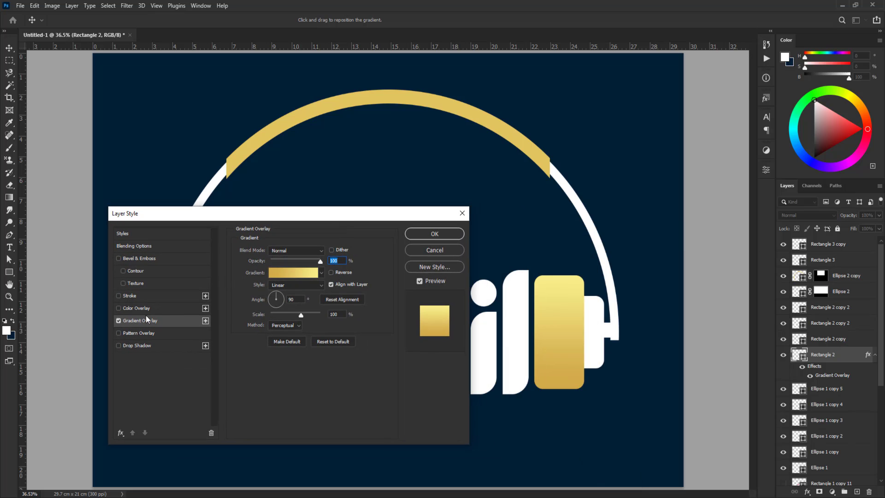
Enable Bevel & Emboss on the right ear cup's wide rectangle and reduce its size to 24 px
click(137, 258)
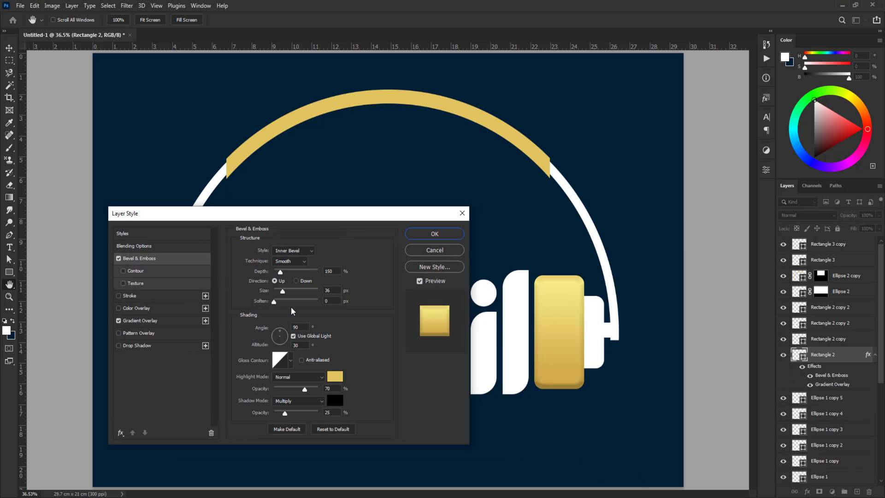
double_click(333, 290)
scroll(332, 291, down, 12)
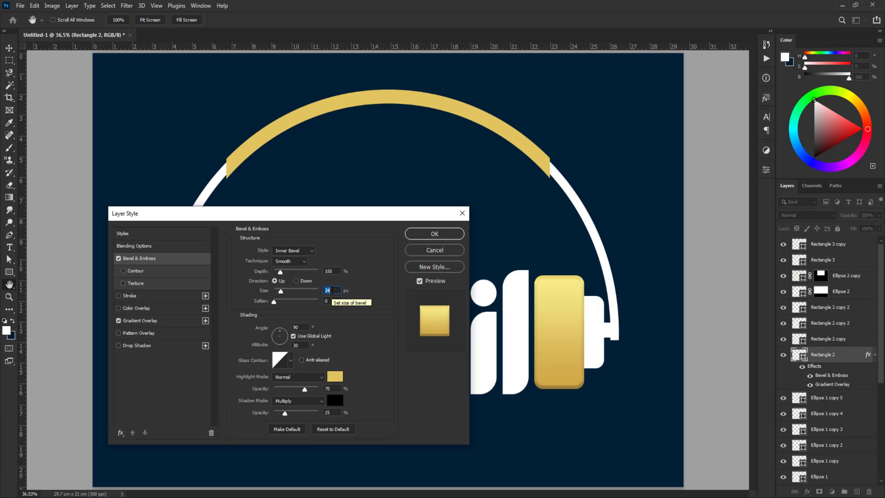
Try the Chisel Hard technique for the bevel and return to Smooth
click(295, 262)
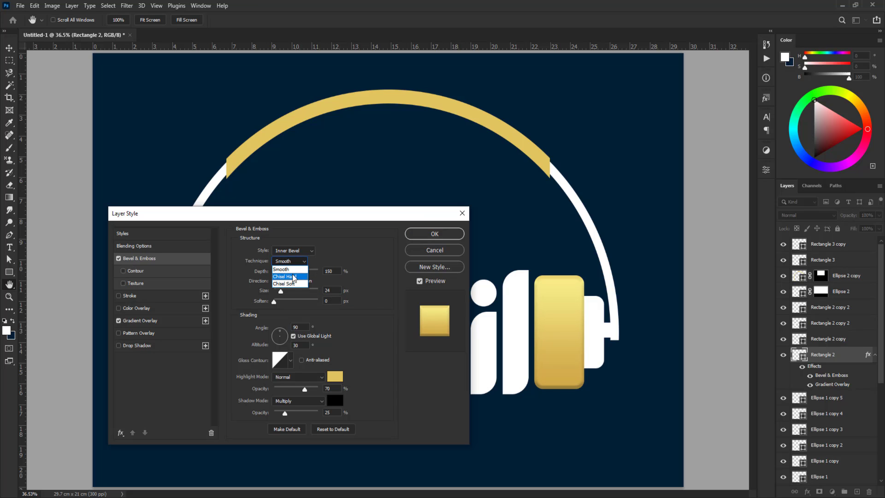
click(293, 277)
click(299, 265)
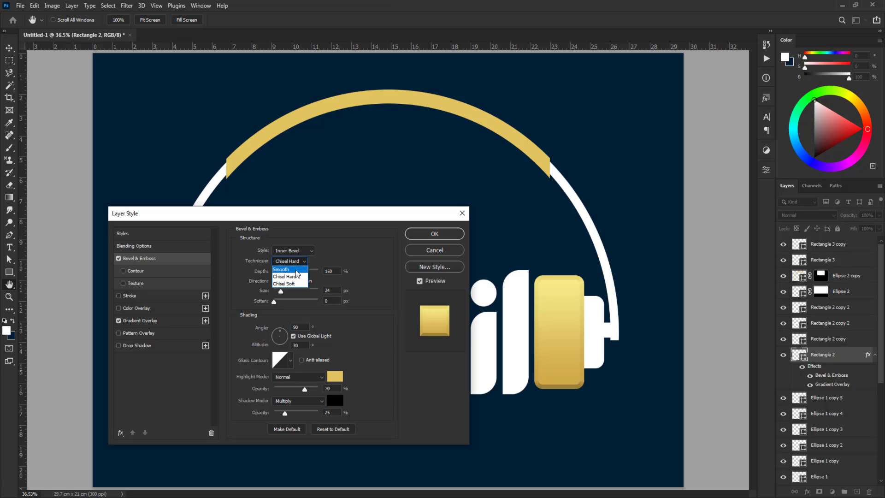
click(295, 269)
Set the bevel size to 20 px and its depth to 292%, and apply the layer style
click(336, 288)
scroll(336, 288, down, 7)
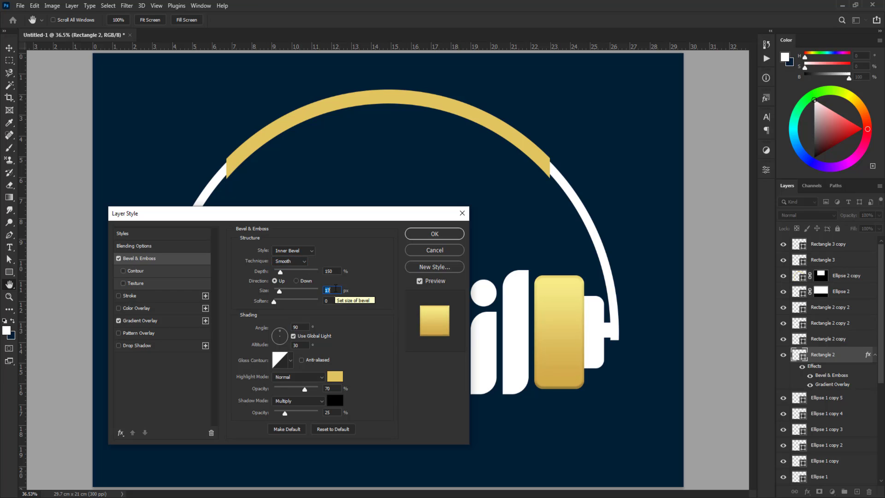
drag(280, 272, 289, 273)
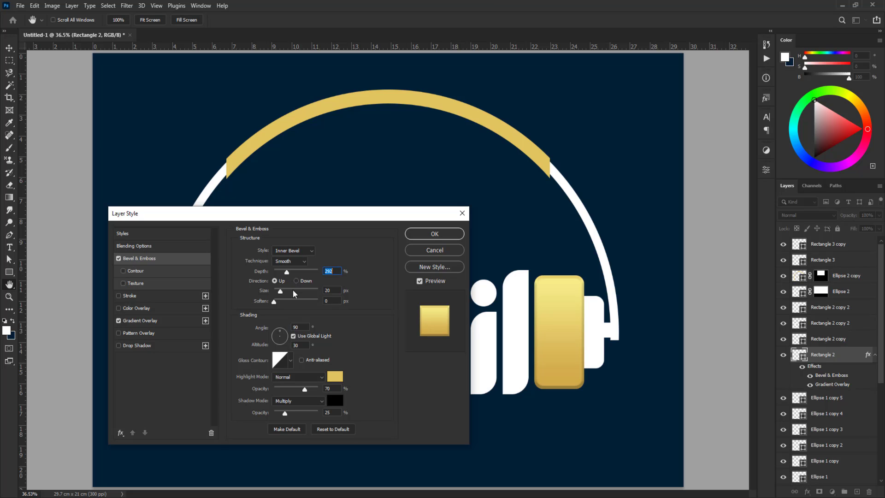
click(435, 235)
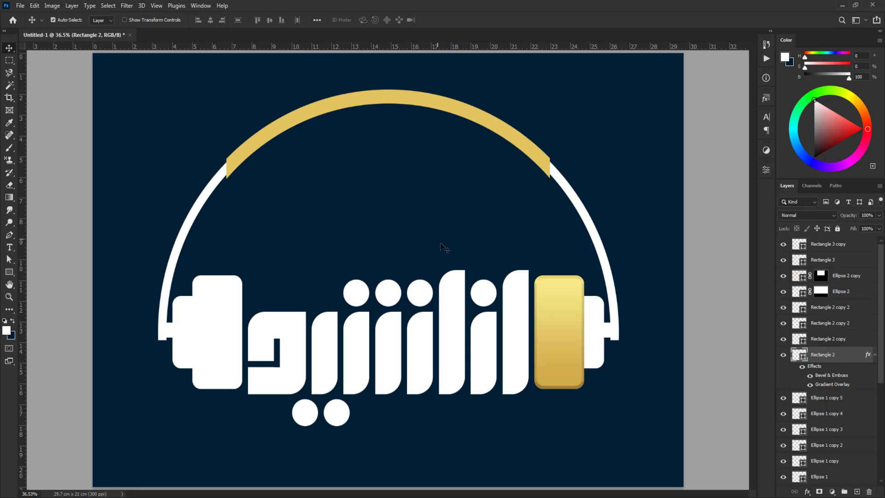
Copy the right ear cup's gold layer style onto the left ear cup's wide rectangle
right_click(839, 353)
click(737, 311)
click(492, 352)
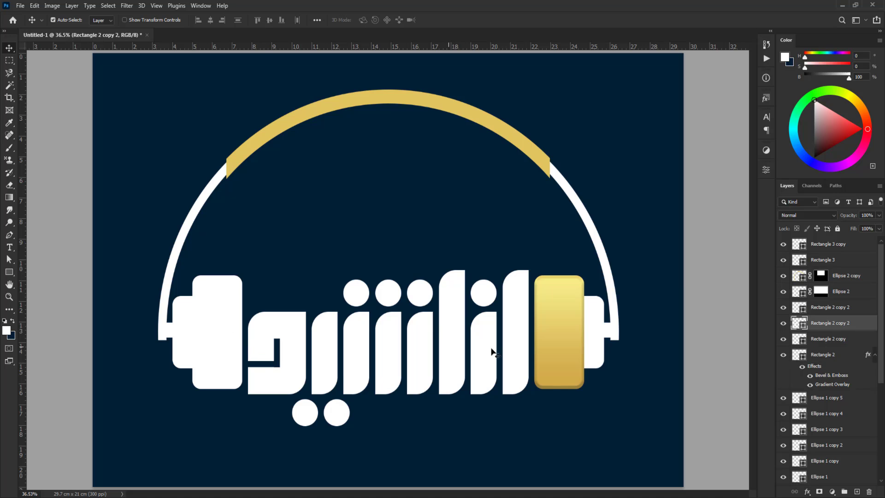
right_click(833, 324)
click(738, 319)
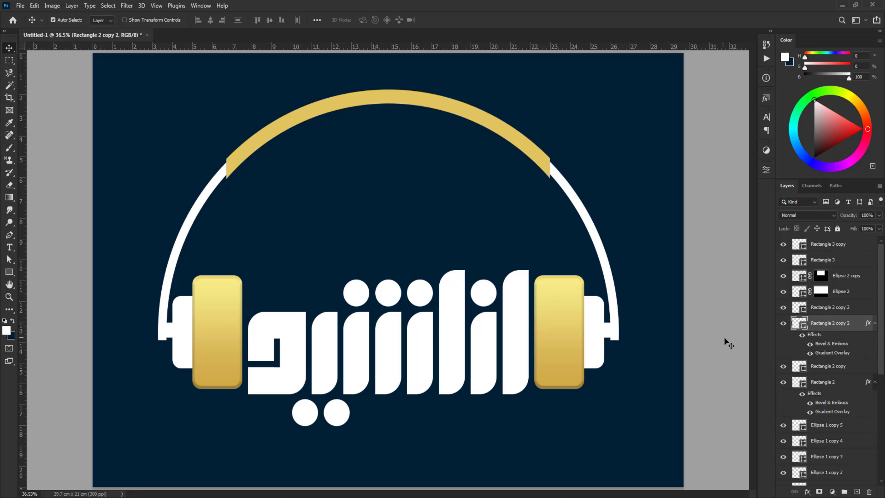
Convert the white headband arc and both small connectors into a single smart object
click(613, 316)
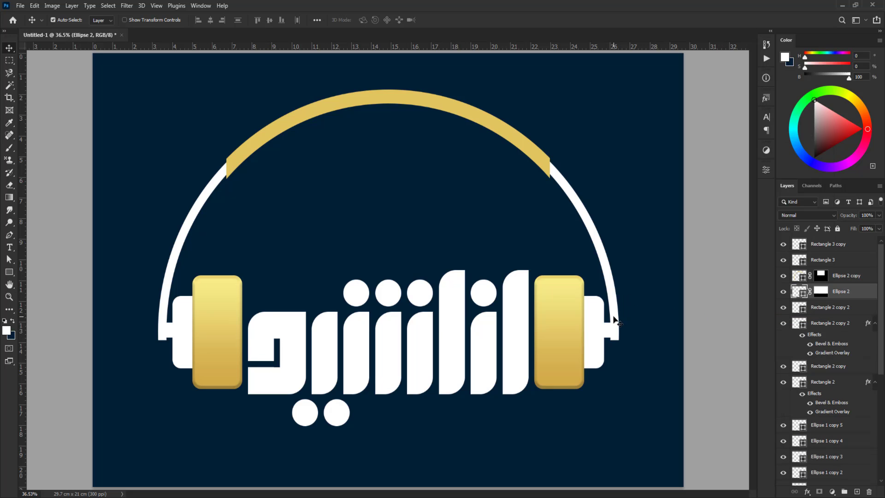
shift+click(608, 328)
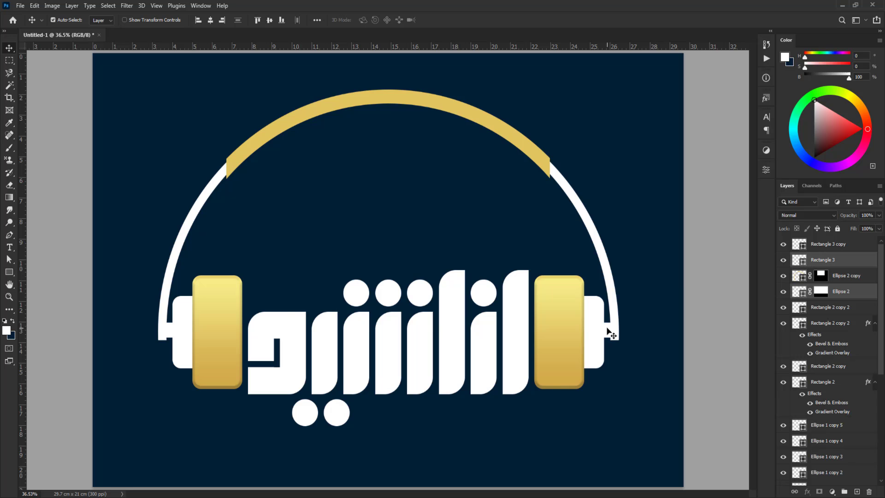
shift+click(184, 330)
right_click(850, 243)
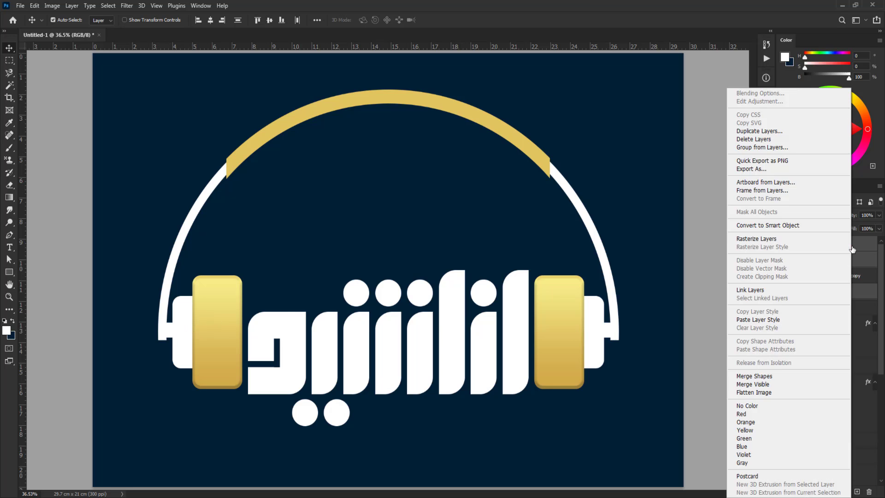
click(785, 225)
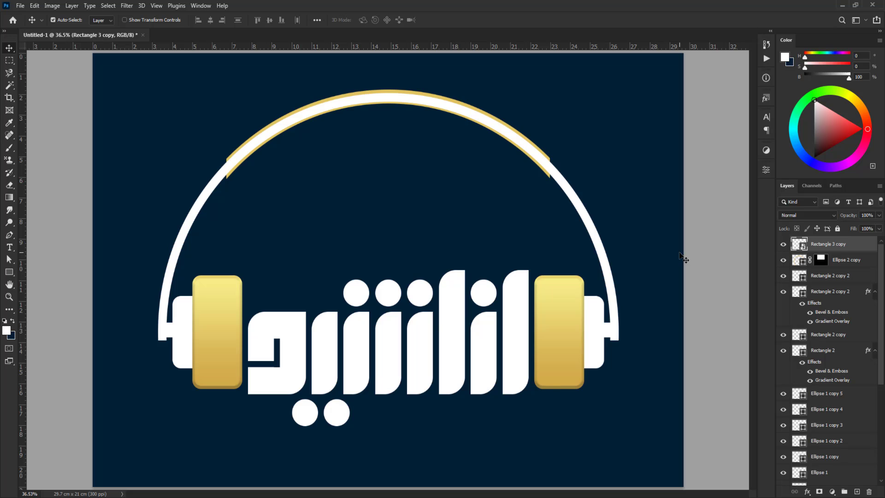
Place the combined arc and connectors layer beneath the gold top arc and paste the gold layer style onto it
drag(842, 246, 841, 268)
right_click(848, 259)
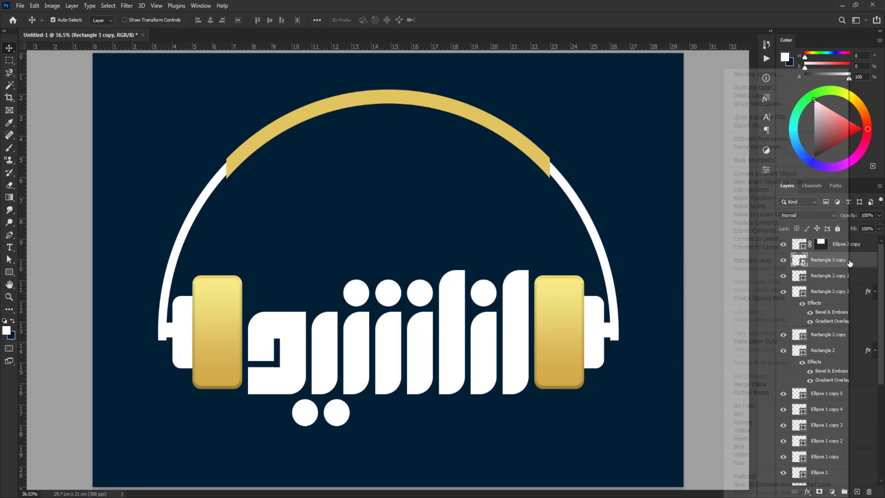
click(772, 340)
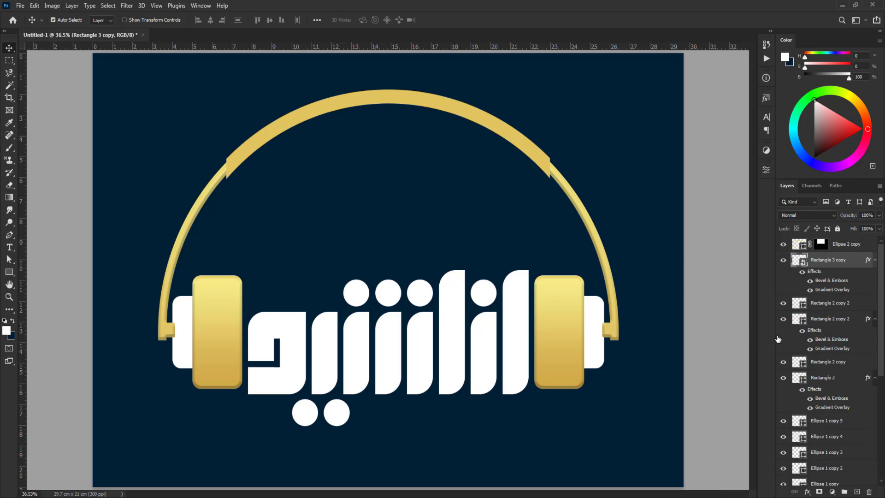
Move the combined arc and connectors layer below all the ear cup rectangles in the layer stack
scroll(828, 383, down, 3)
click(793, 434)
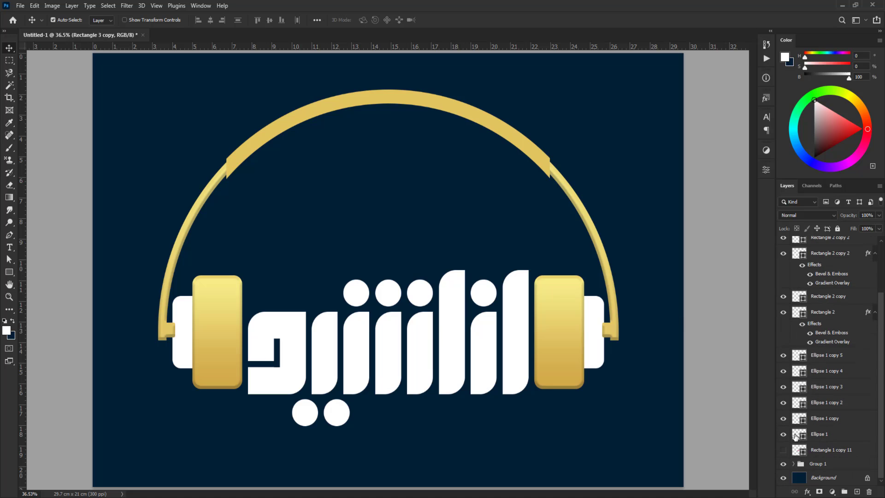
scroll(812, 374, up, 3)
drag(832, 263, 824, 449)
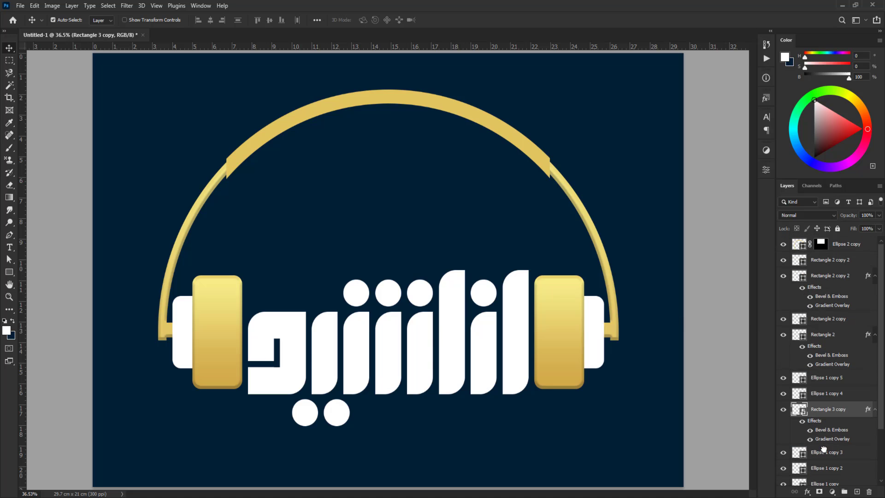
scroll(569, 369, down, 2)
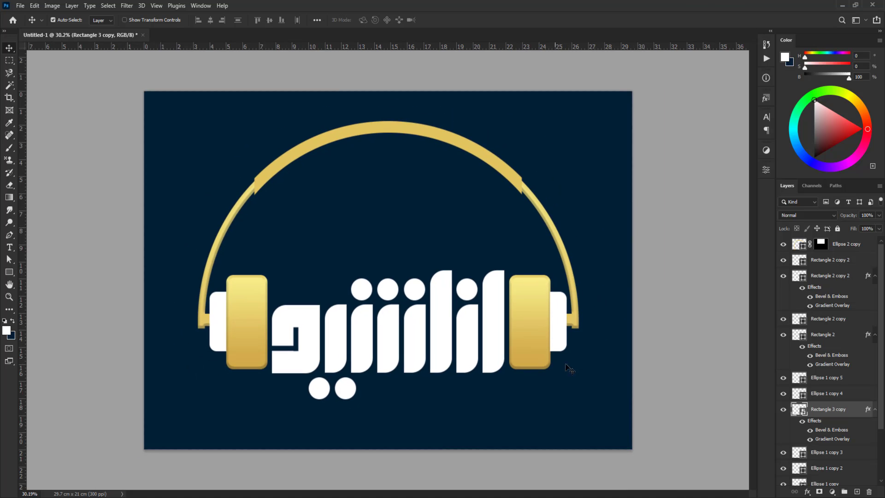
Add a Gradient Overlay to the rightmost tall letter stroke of the word
click(668, 267)
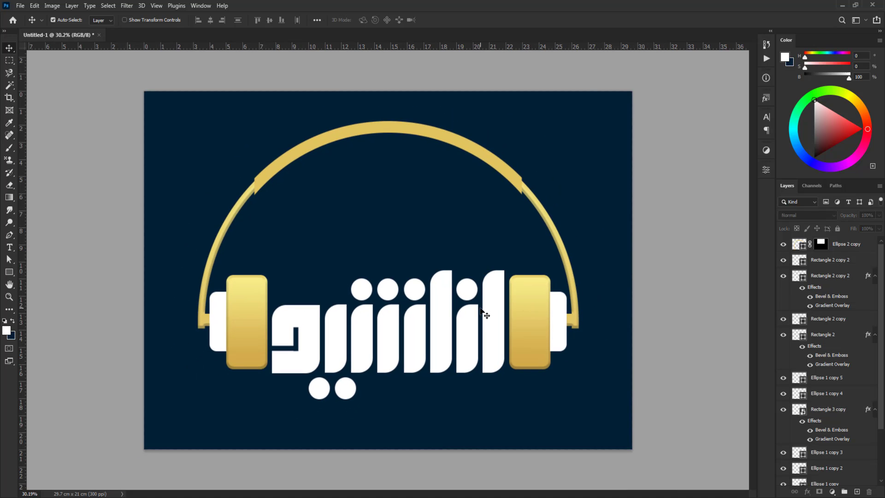
scroll(481, 309, up, 2)
click(518, 327)
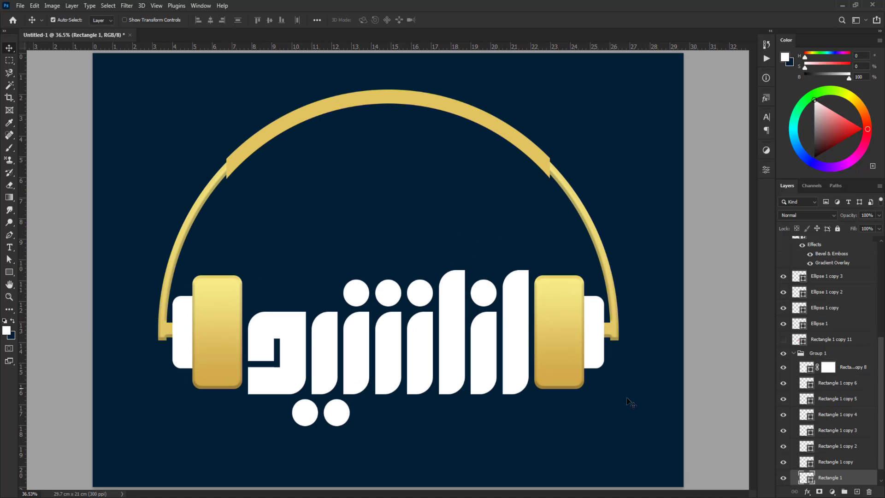
click(807, 491)
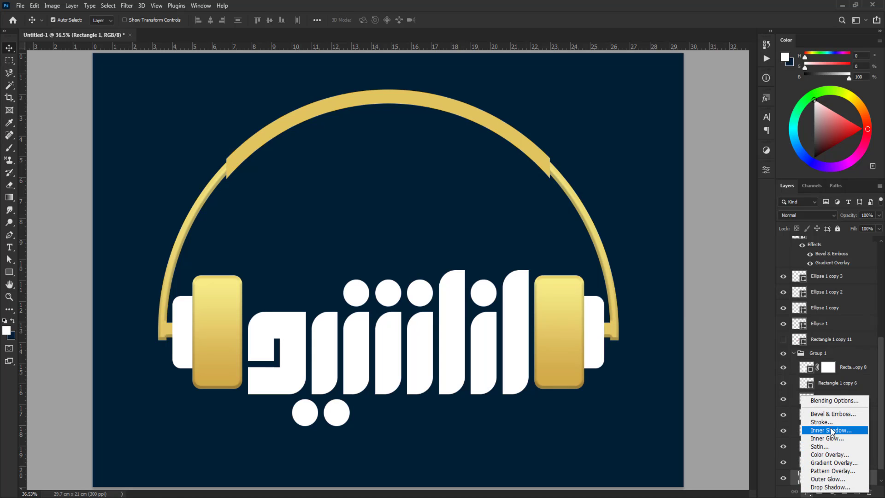
click(827, 399)
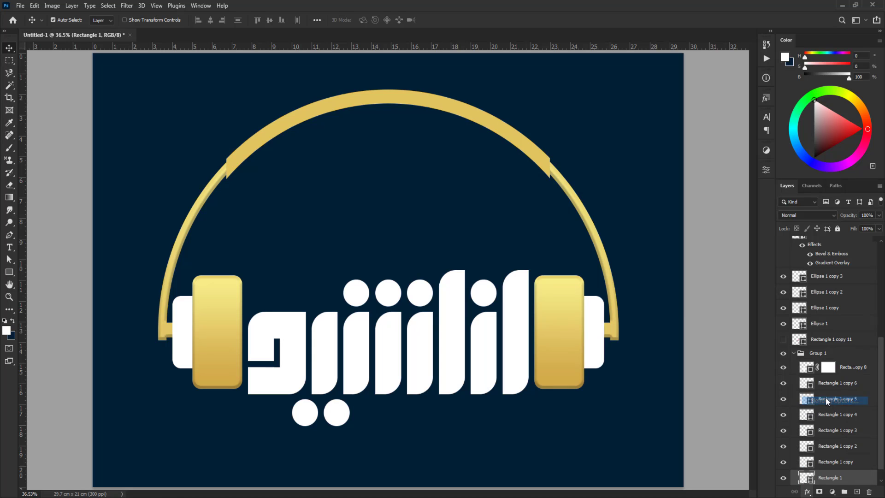
click(133, 320)
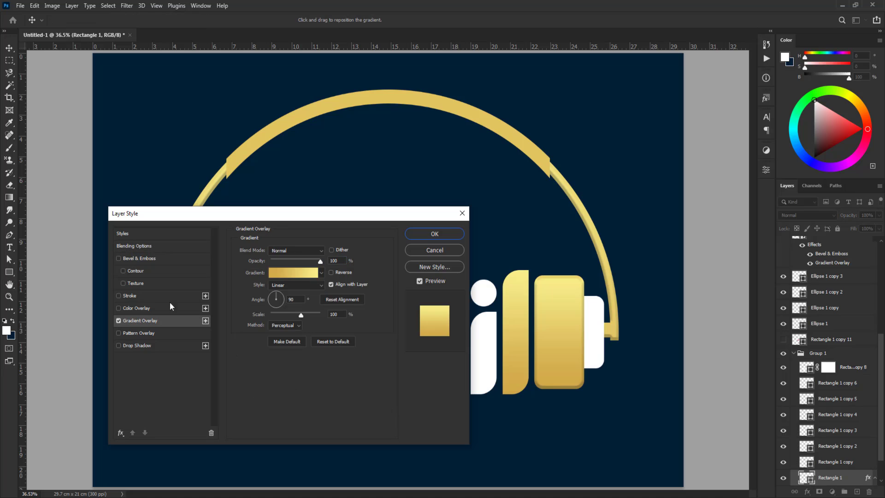
Set the color of the letter gradient's stop at location 0% to light grey, RGB 230, 230, 230
click(286, 273)
click(88, 394)
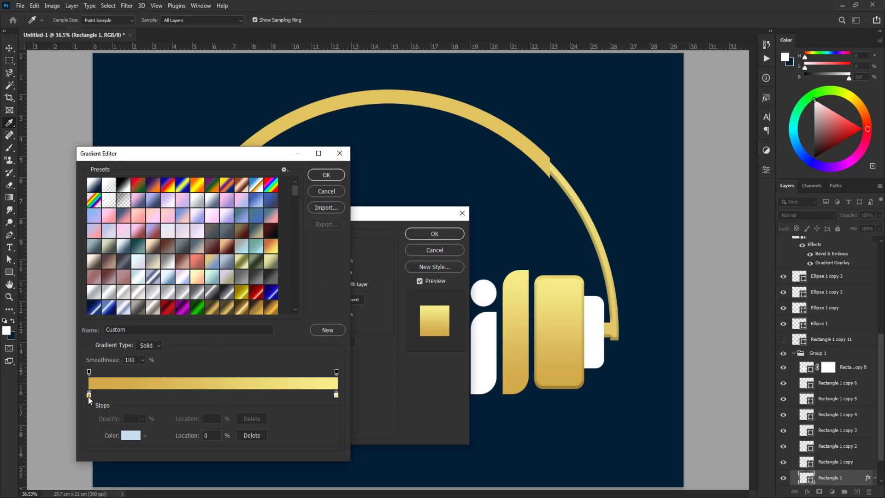
click(127, 437)
drag(336, 367, 236, 418)
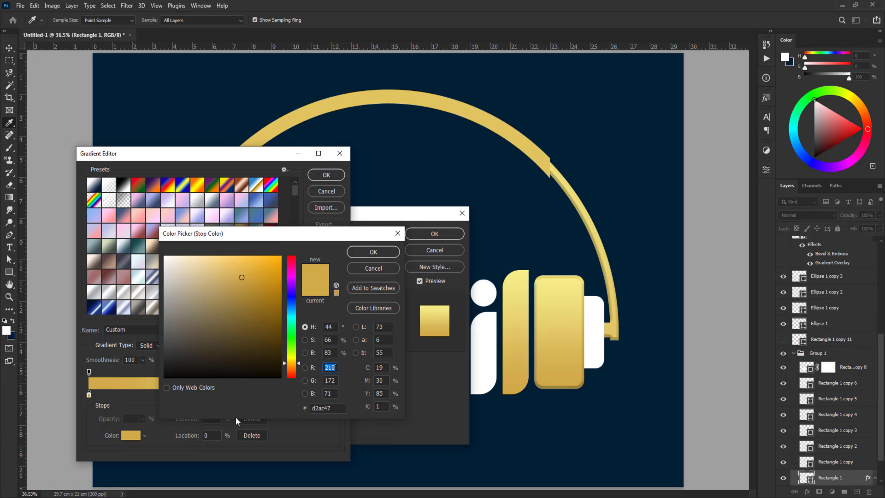
text(230)
key(Tab)
text(230)
key(Tab)
text(230)
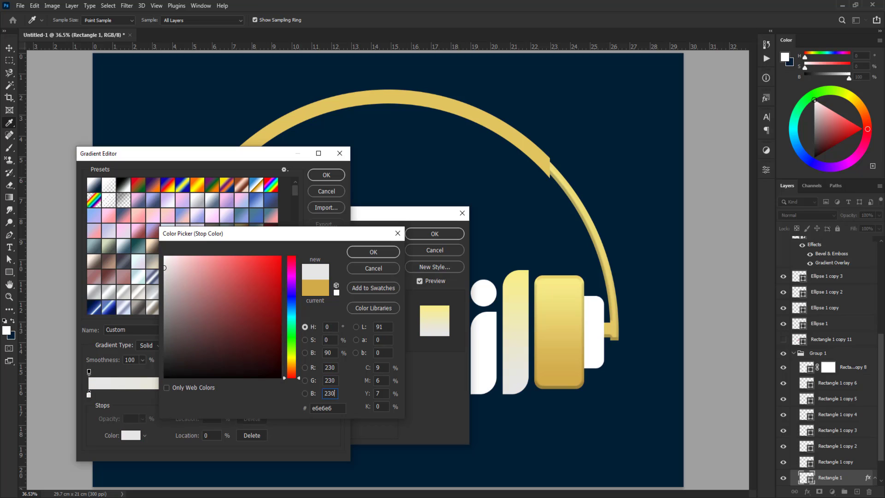
key(Return)
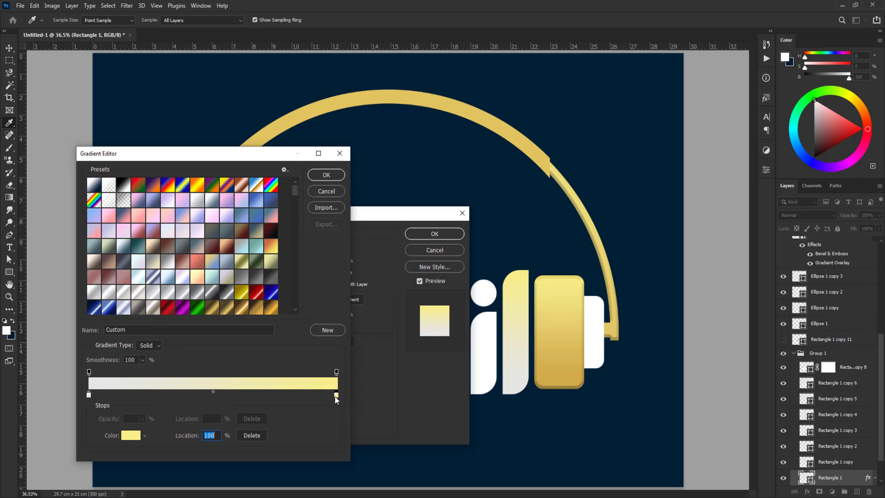
Set the letter gradient's stop at location 100% to white, RGB 255, 255, 255, and accept the gradient
click(130, 436)
drag(325, 367, 342, 449)
text(2)
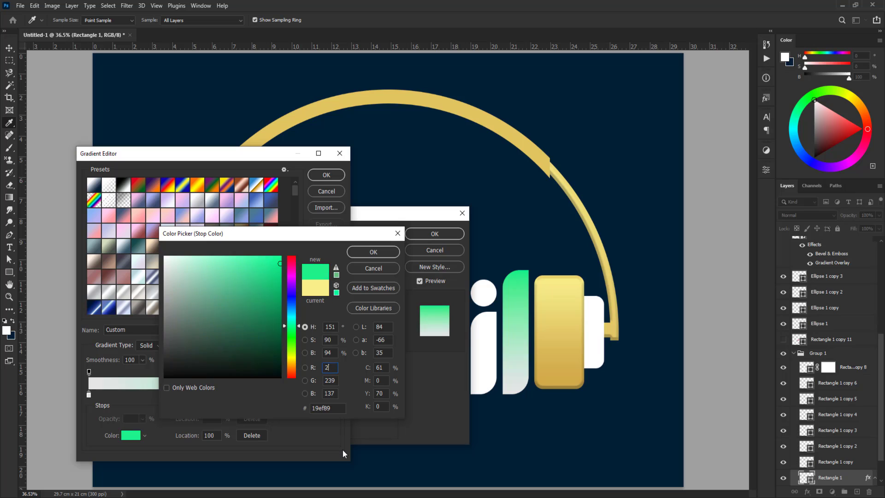
text(55)
key(Tab)
text(255)
key(Tab)
text(255)
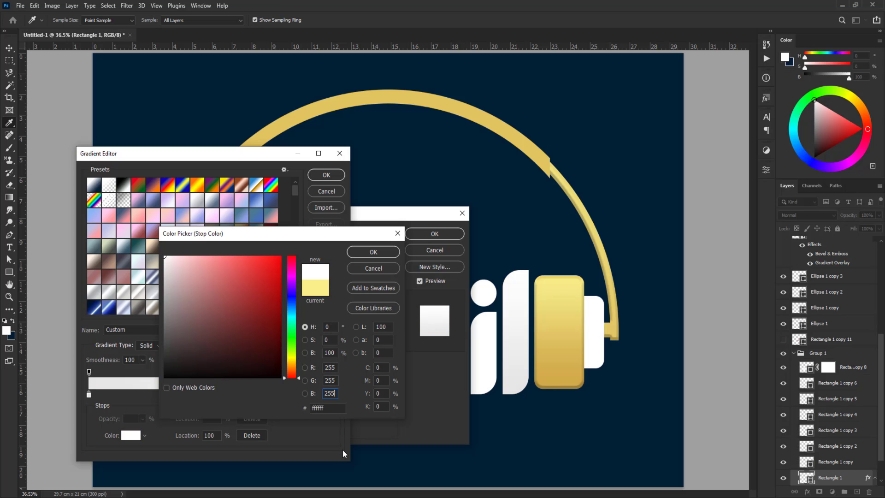
key(Return)
key(Return)
Add Bevel & Emboss to the rightmost letter stroke with a highlight color of RGB 250, 250, 250, and apply the layer style
click(140, 259)
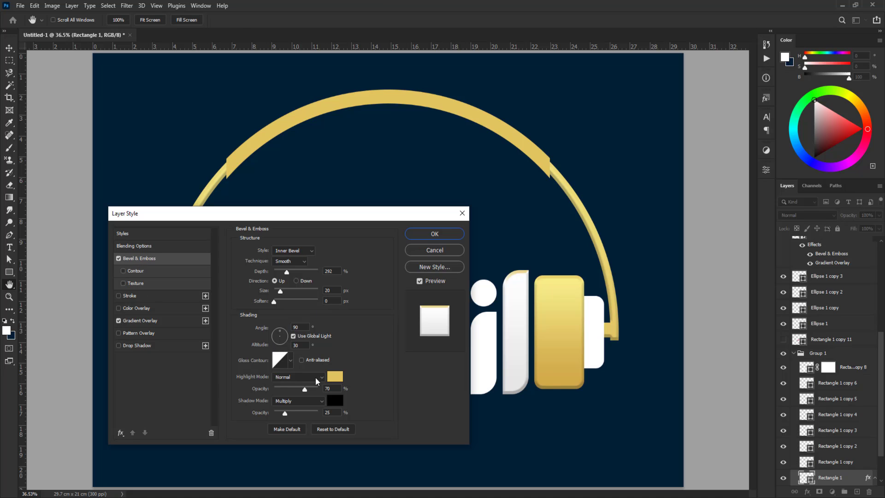
click(335, 376)
drag(336, 368, 262, 424)
text(250)
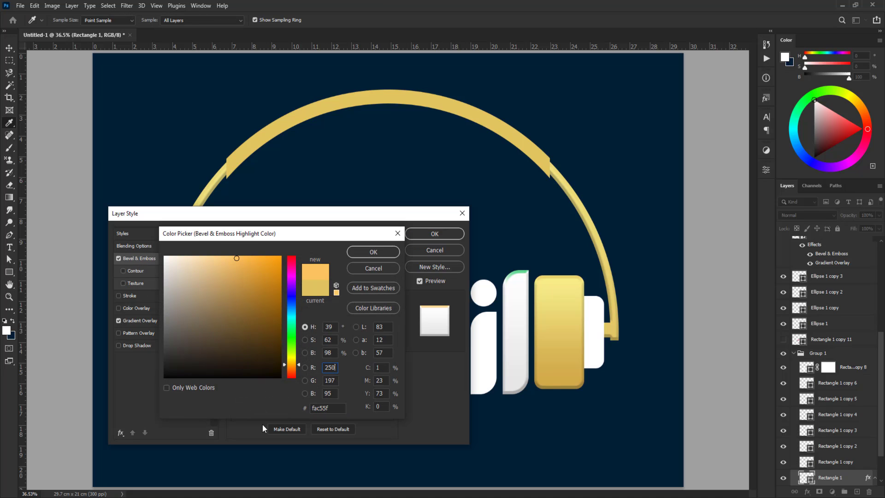
key(Tab)
text(250)
key(Tab)
text(250)
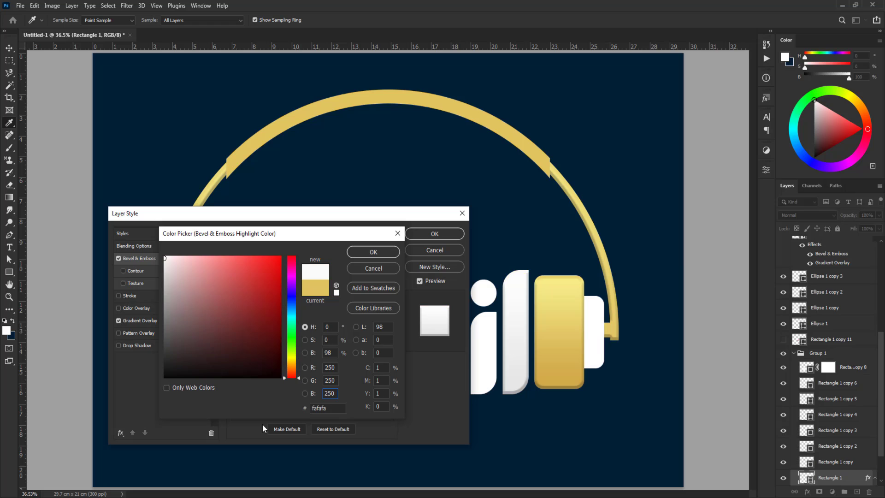
key(Return)
key(Return)
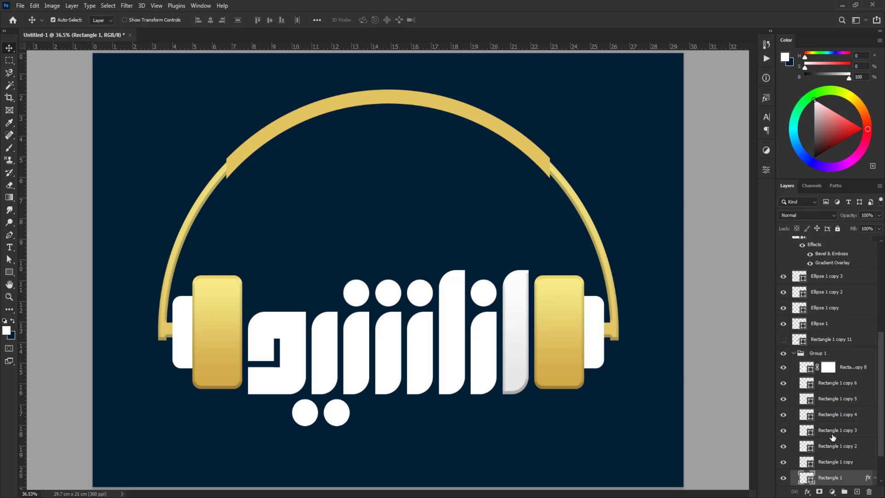
Copy the rightmost stroke's light layer style and paste it onto all the other letter strokes, including the leftmost hooked letter
right_click(826, 478)
click(793, 290)
click(486, 345)
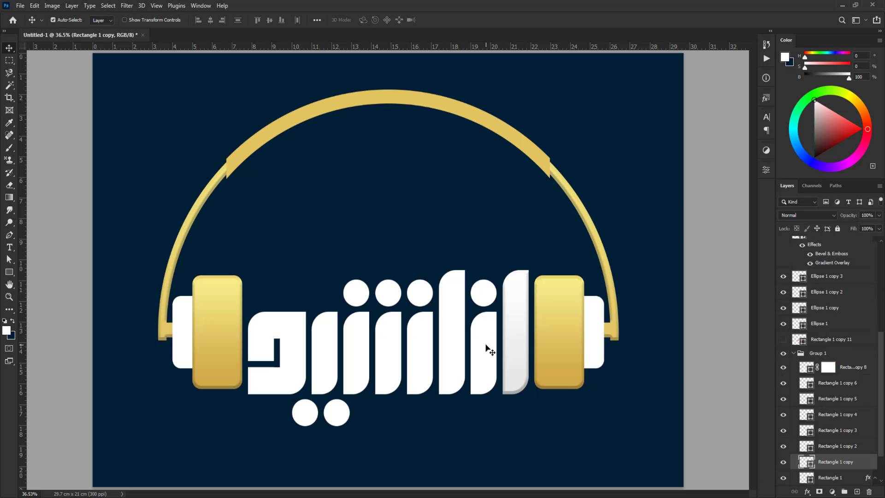
shift+click(456, 353)
shift+click(418, 354)
shift+click(392, 357)
shift+click(349, 360)
shift+click(325, 360)
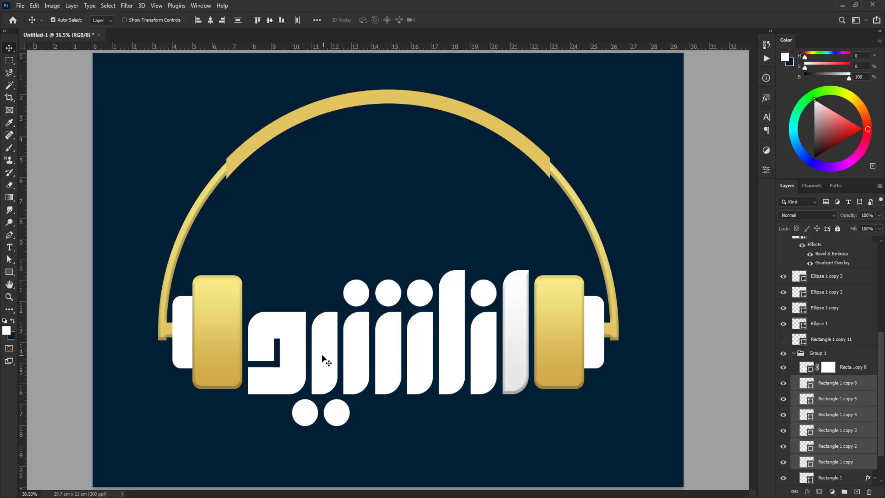
shift+click(302, 361)
right_click(853, 368)
click(767, 319)
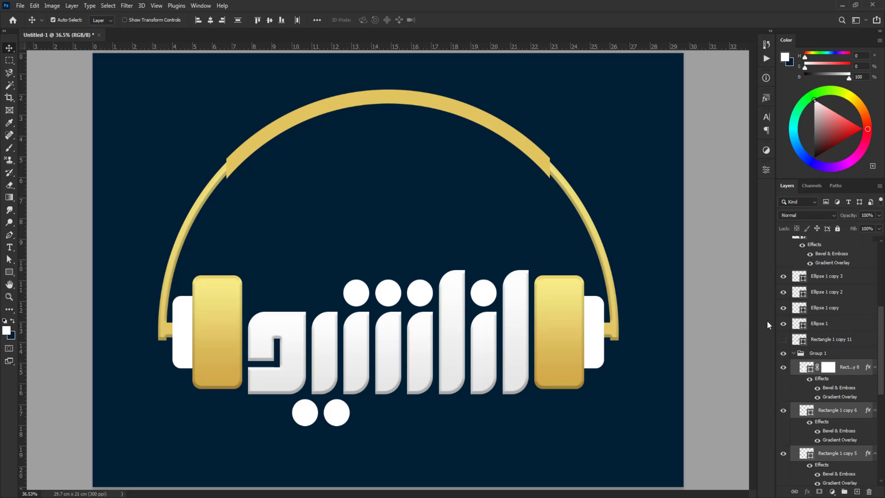
Paste the light layer style onto the small white outer rectangles of both ear cups
click(598, 350)
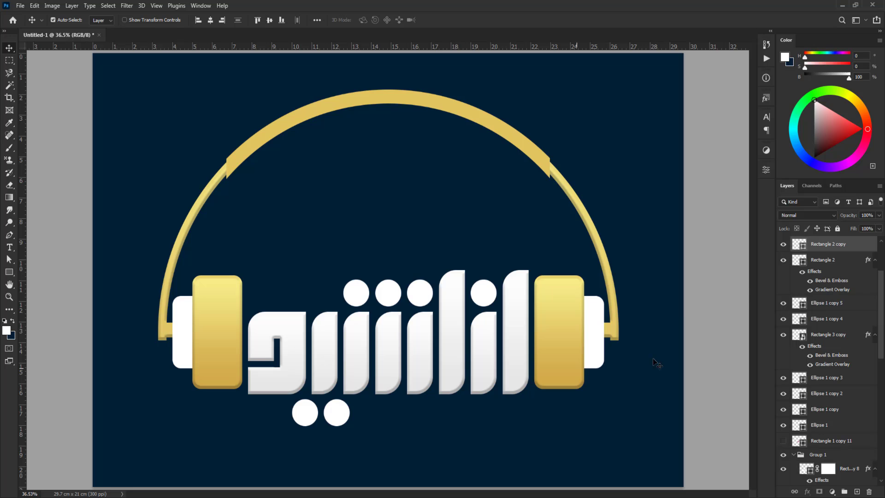
right_click(830, 249)
click(739, 320)
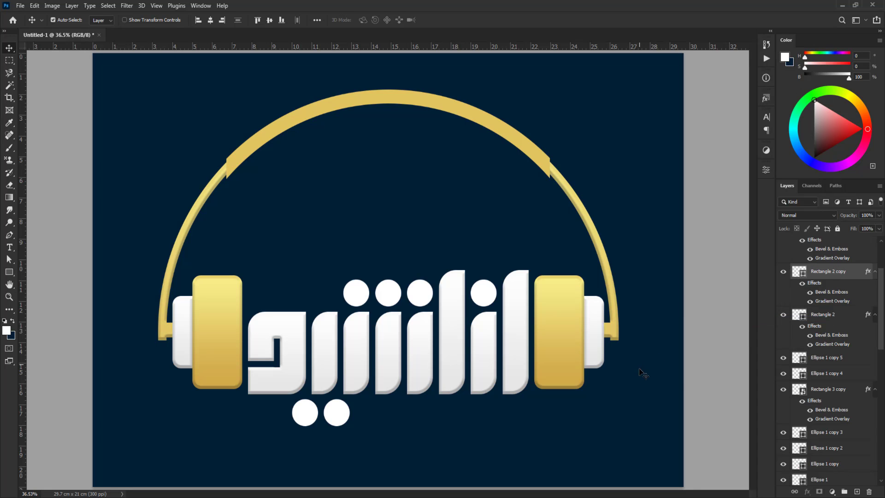
Copy the gold layer style from the Rectangle 2 ear cup layer and paste it onto the four dots above the letters
click(823, 314)
right_click(836, 317)
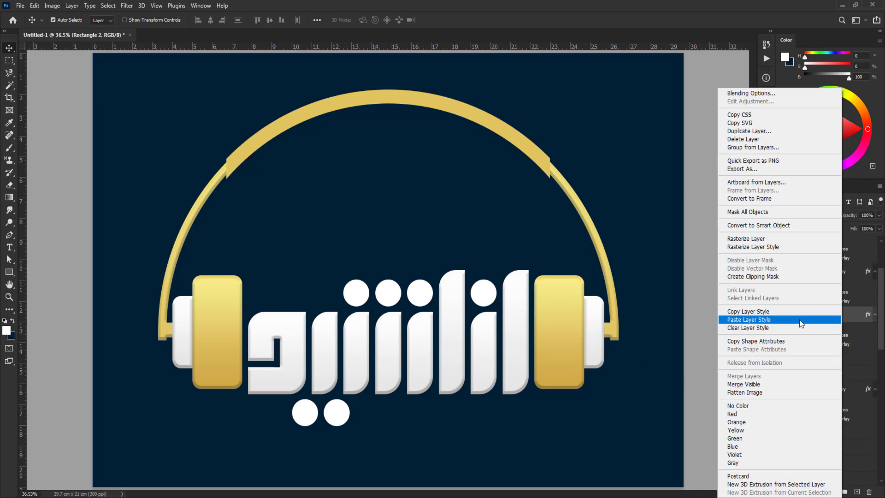
click(760, 312)
click(483, 292)
shift+click(419, 293)
shift+click(388, 292)
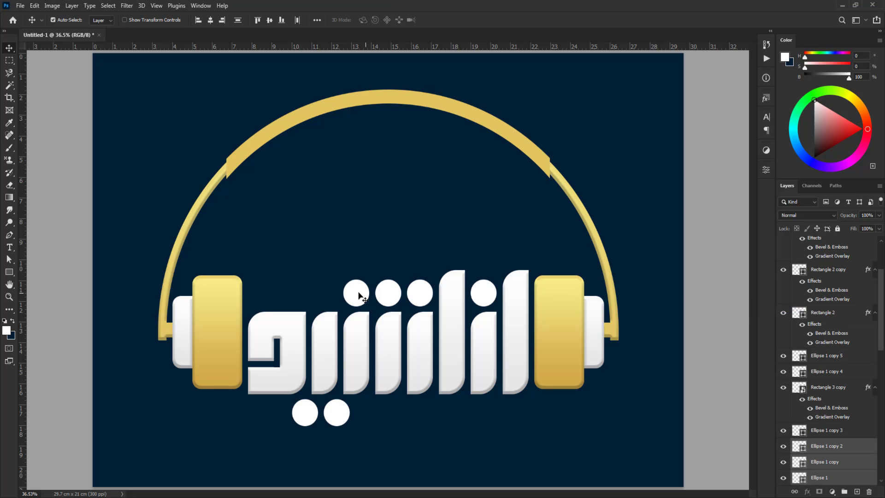
shift+click(356, 292)
right_click(848, 433)
click(781, 252)
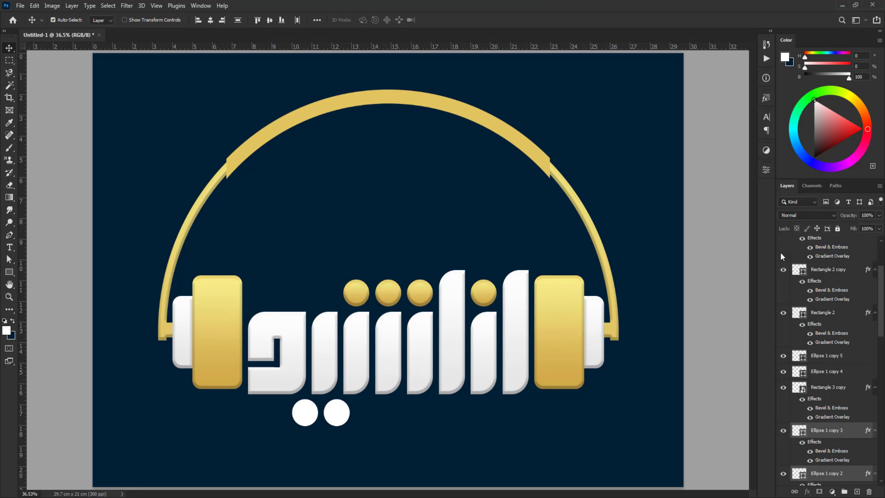
Paste the gold layer style onto the two dots below the letters
click(338, 417)
shift+click(310, 416)
right_click(834, 358)
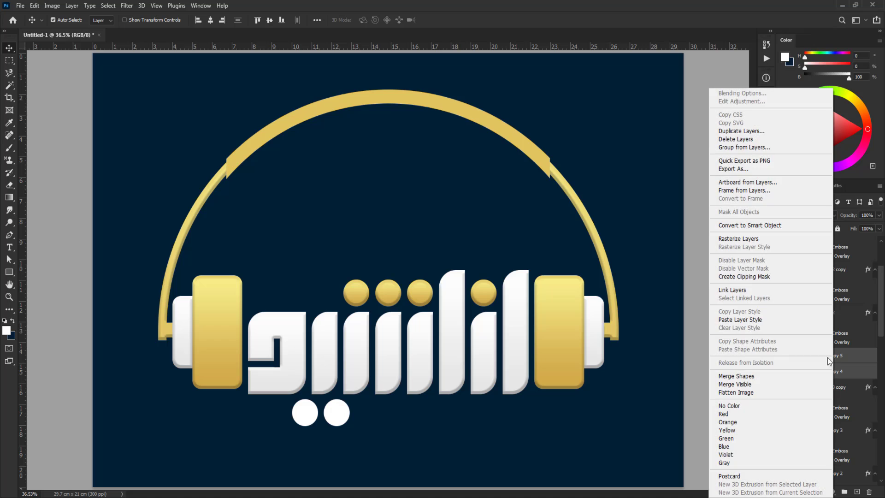
click(733, 319)
Copy the light layer style from the rightmost letter stroke and paste it onto the thick top arc of the headband
click(522, 326)
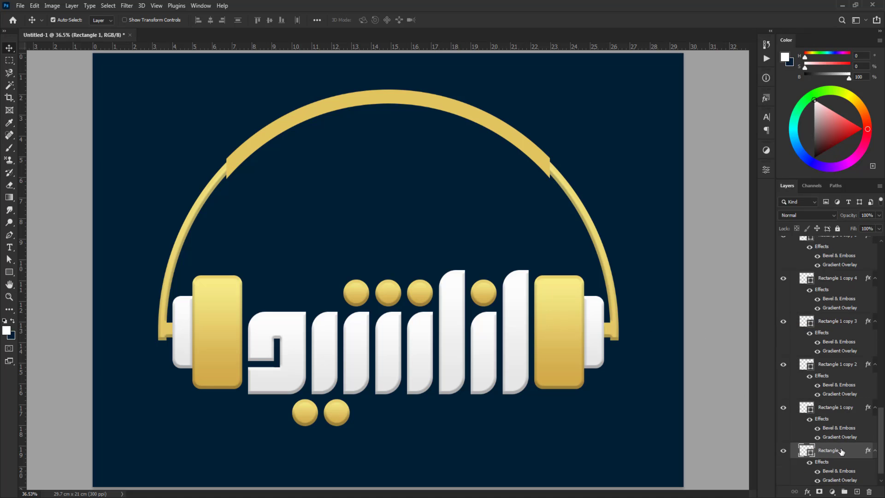
right_click(827, 450)
click(802, 262)
click(478, 123)
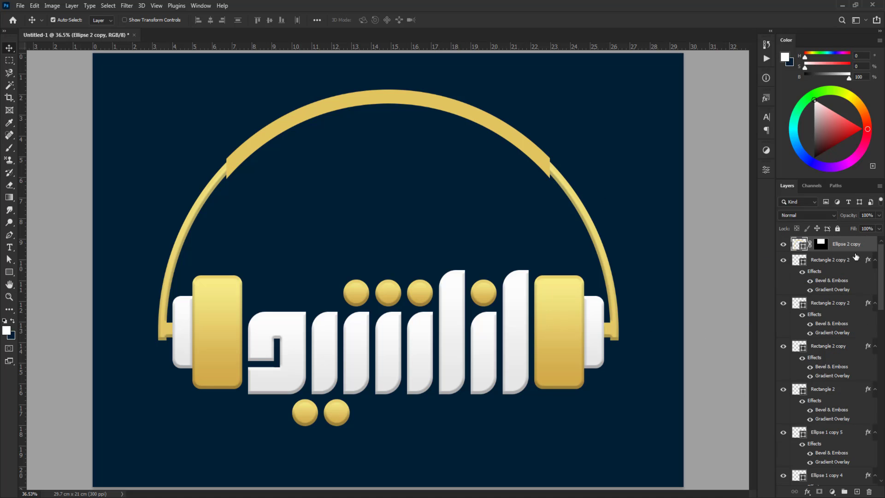
right_click(792, 299)
click(768, 319)
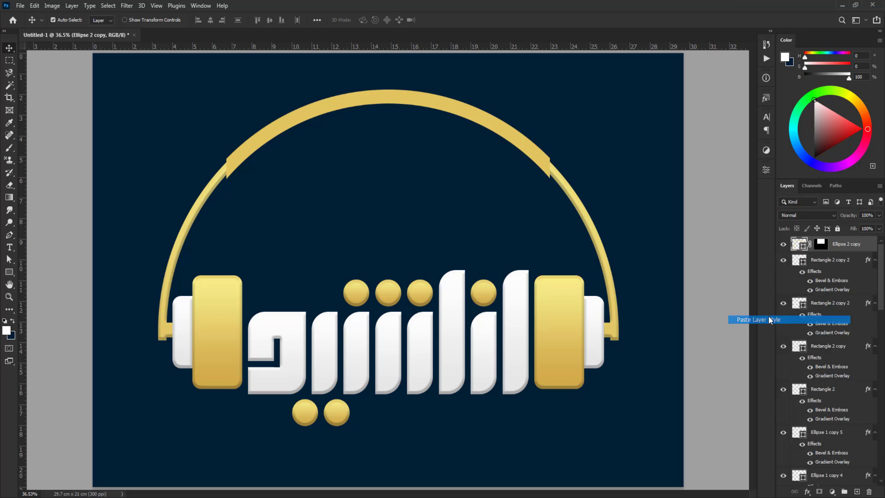
Switch to full screen mode to view the styled headphone logo without the interface
click(722, 348)
key(f)
key(f)
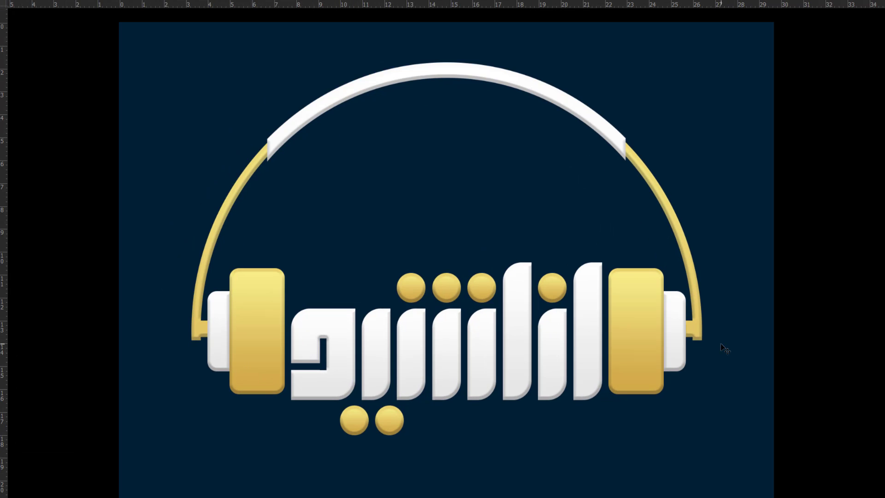